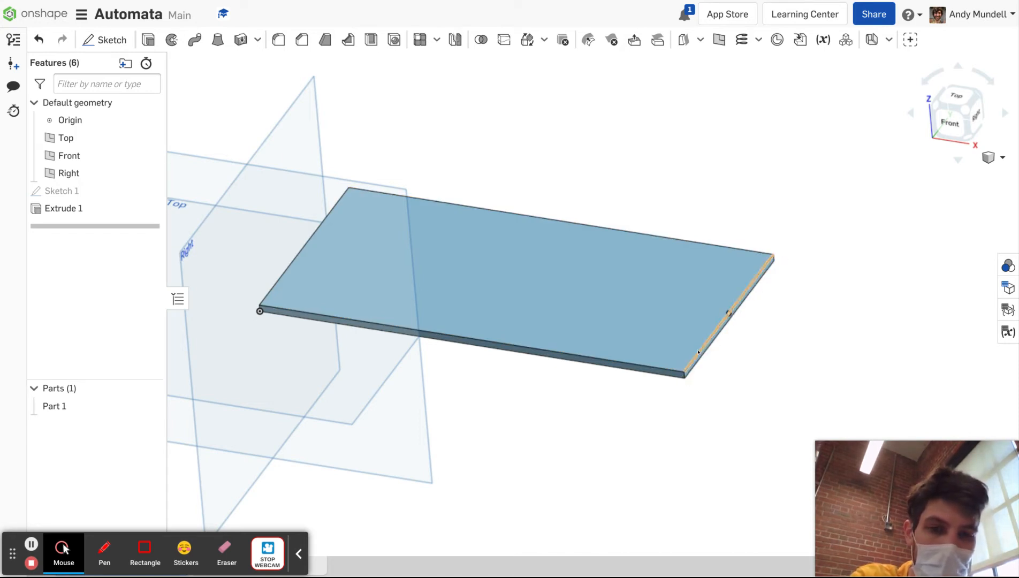
# Start a new sketch on the narrow end face of the plate, the one away from the origin, and view it face-on.
pyautogui.scroll(10, 704, 361)
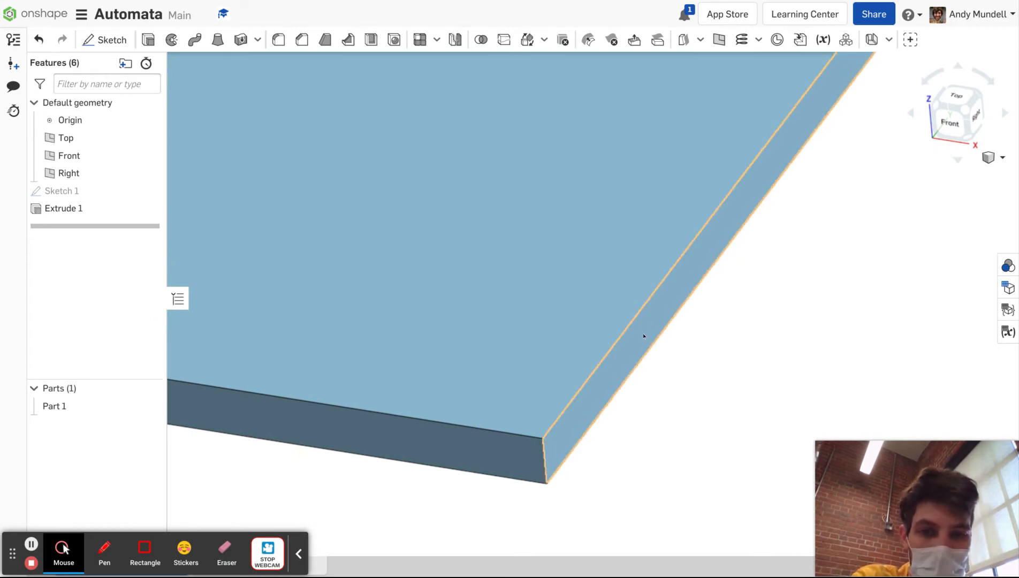
pyautogui.click(644, 336)
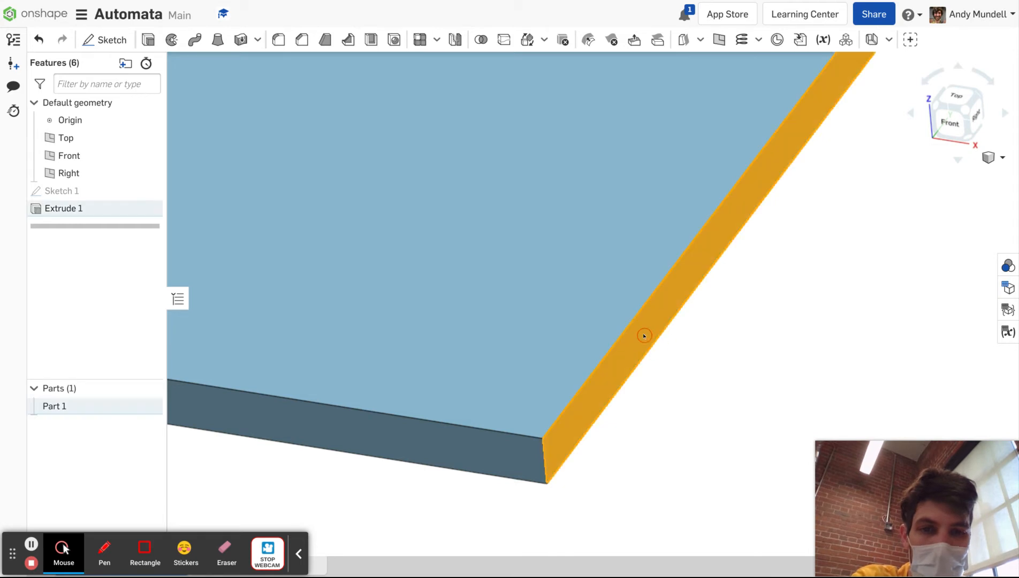
pyautogui.click(99, 41)
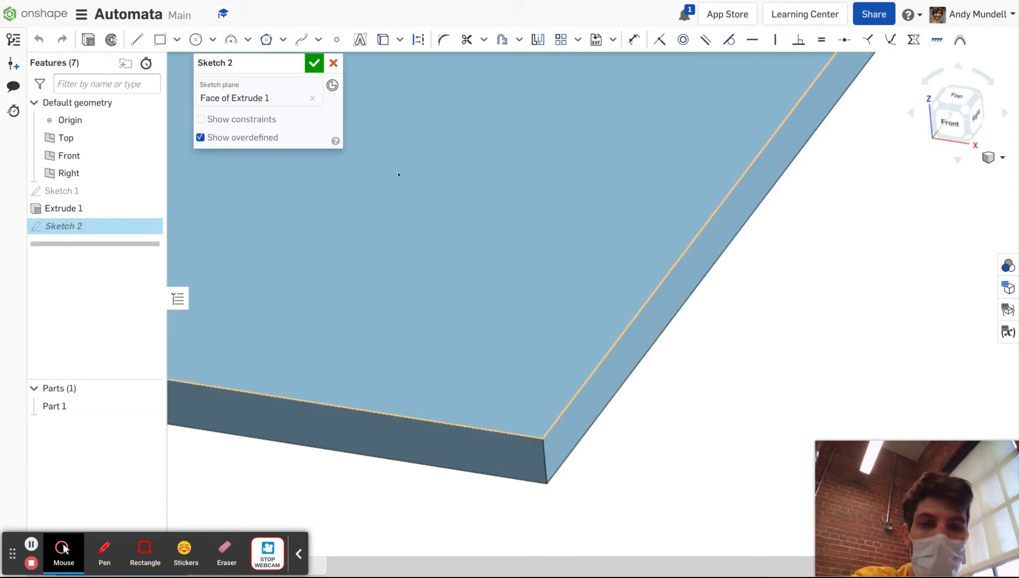
pyautogui.scroll(-4, 398, 174)
pyautogui.moveTo(399, 174); pyautogui.dragTo(390, 154, button='right')
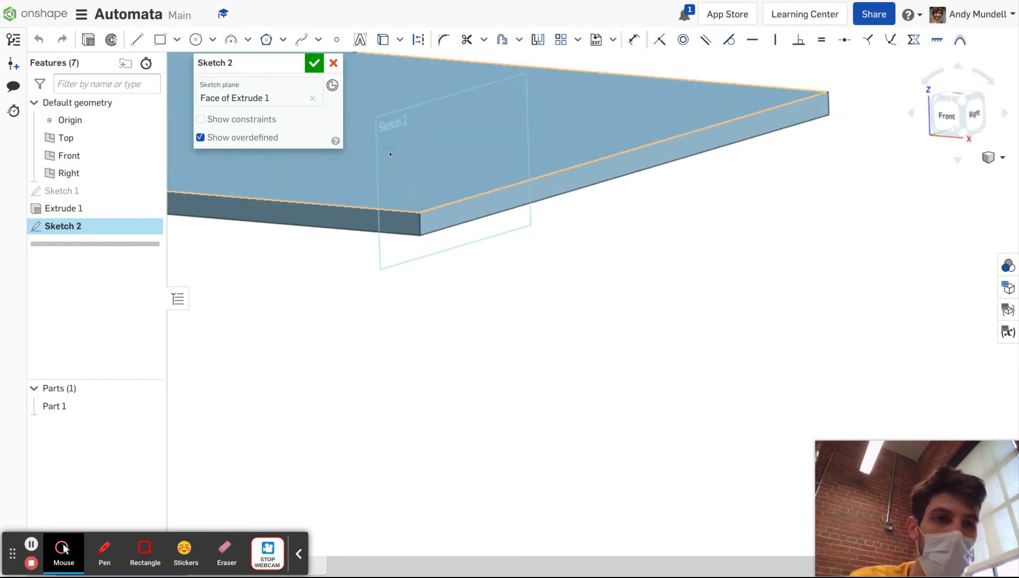
pyautogui.press('n')
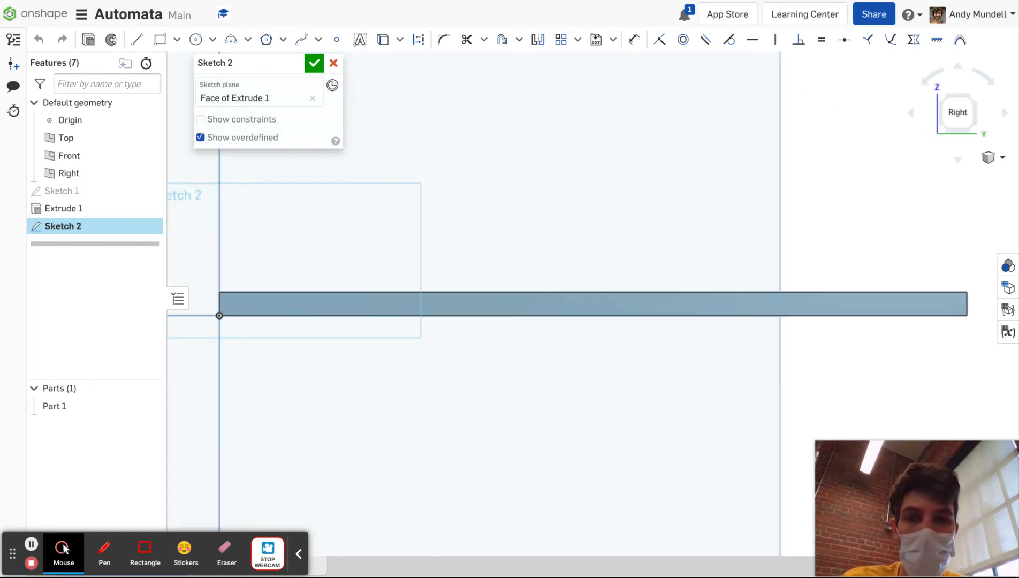
pyautogui.scroll(-5, 603, 255)
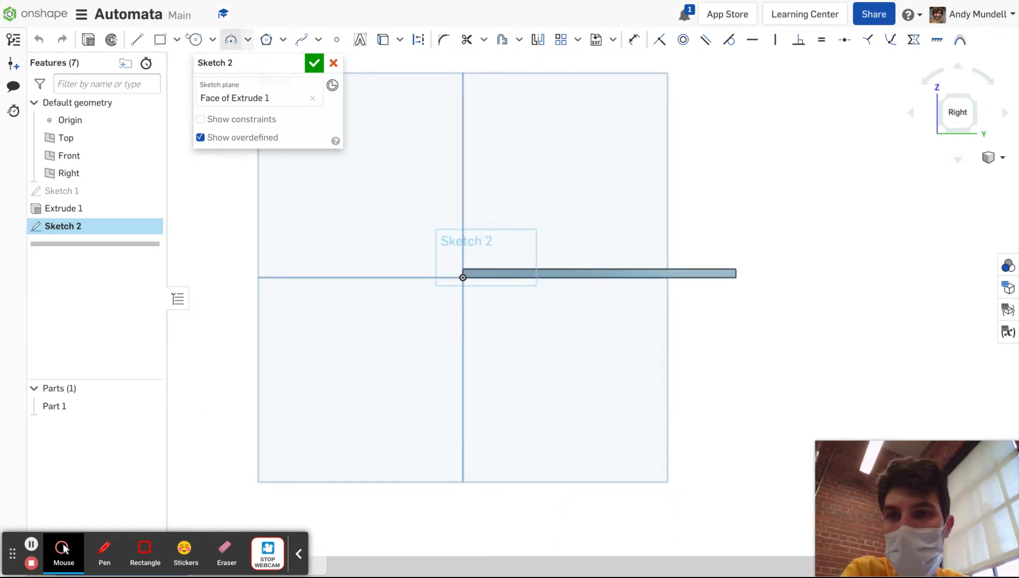
# Sketch a corner rectangle from the origin, as wide as the plate's end face and about 1.86 in high.
pyautogui.click(160, 39)
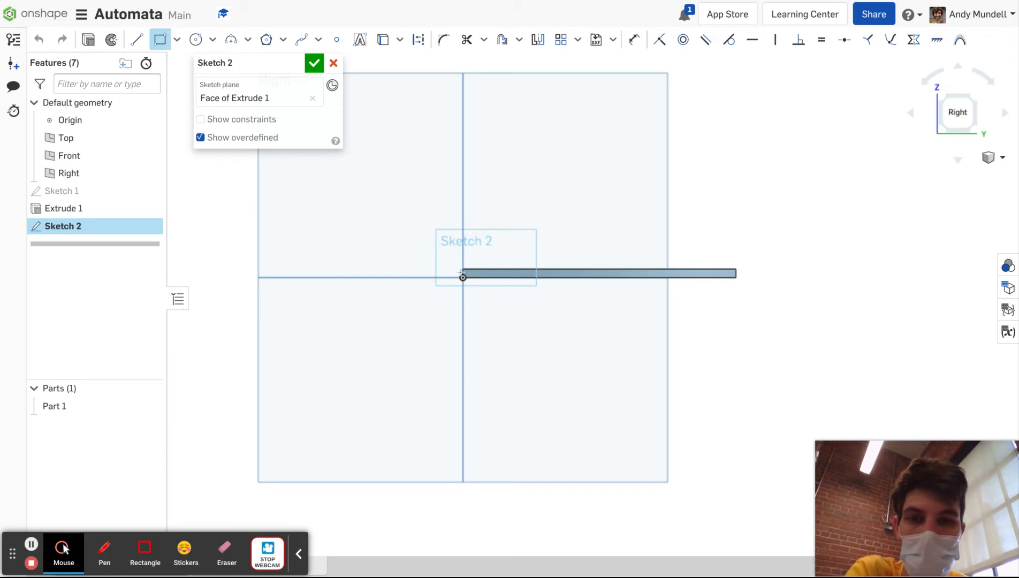
pyautogui.click(464, 278)
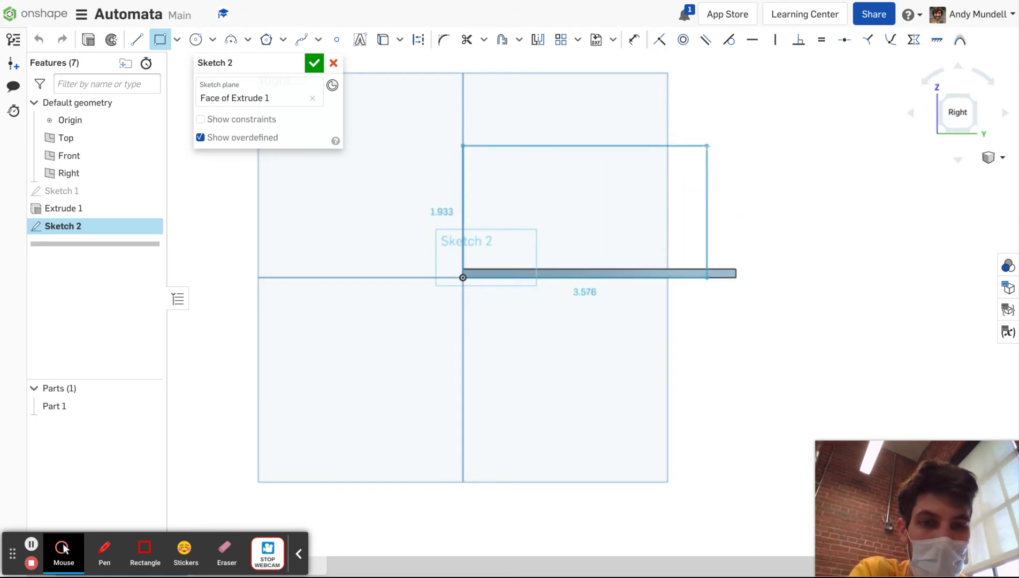
pyautogui.scroll(4, 707, 146)
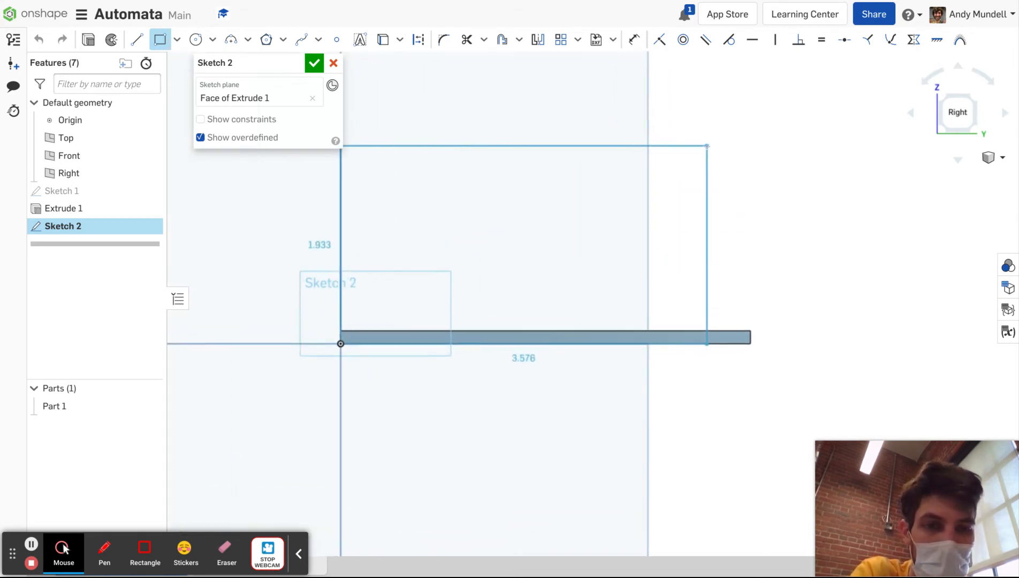
pyautogui.click(754, 347)
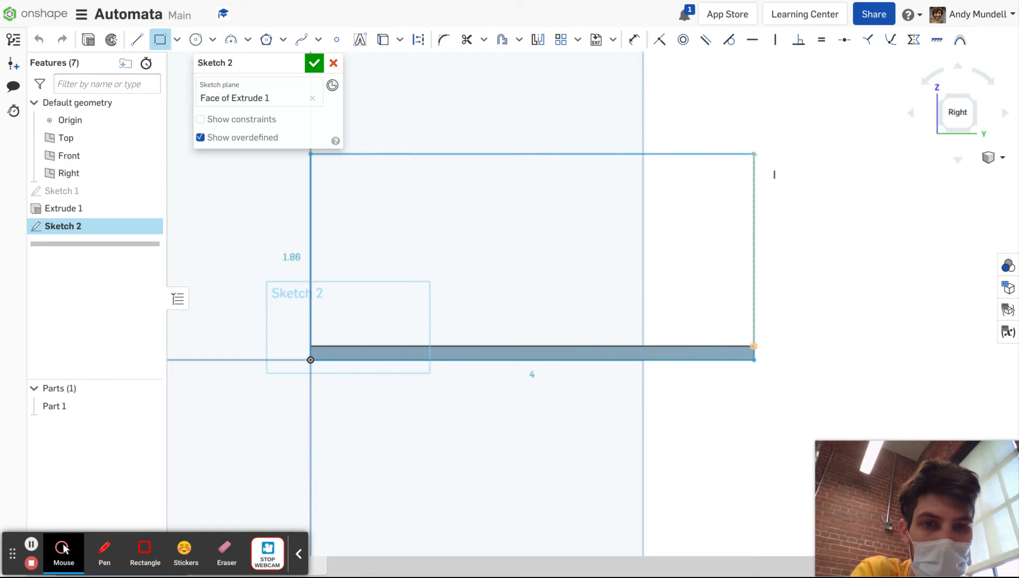
pyautogui.click(753, 154)
pyautogui.scroll(-1, 754, 154)
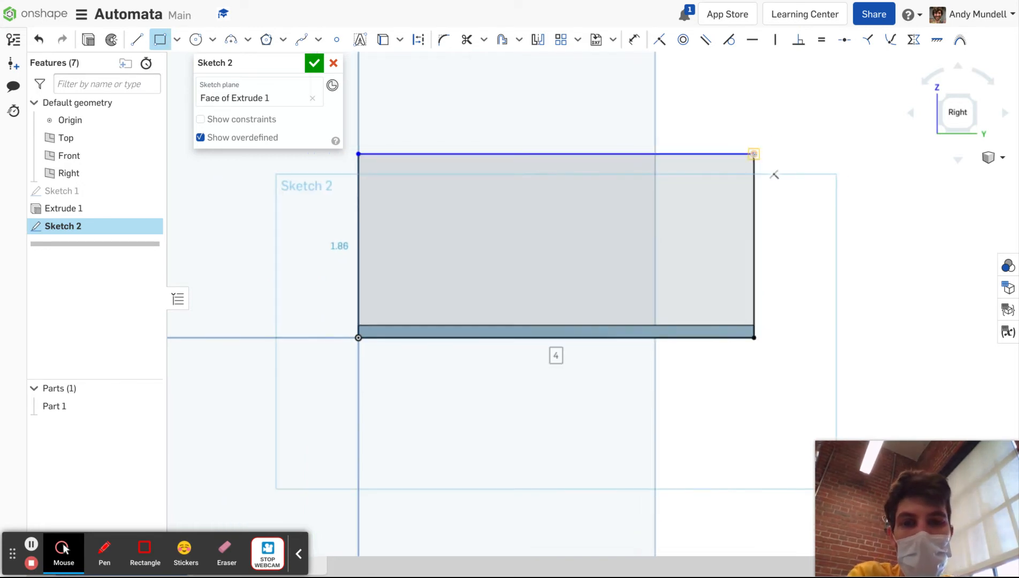
pyautogui.scroll(-2, 754, 154)
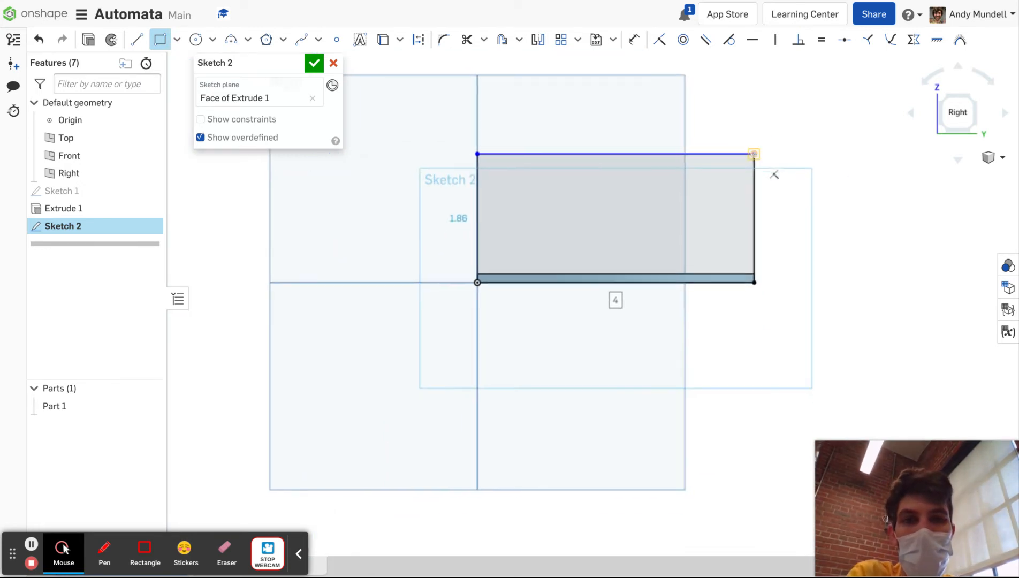
# Try to dimension the rectangle's bottom edge at 5 in, and undo that dimension.
pyautogui.click(633, 39)
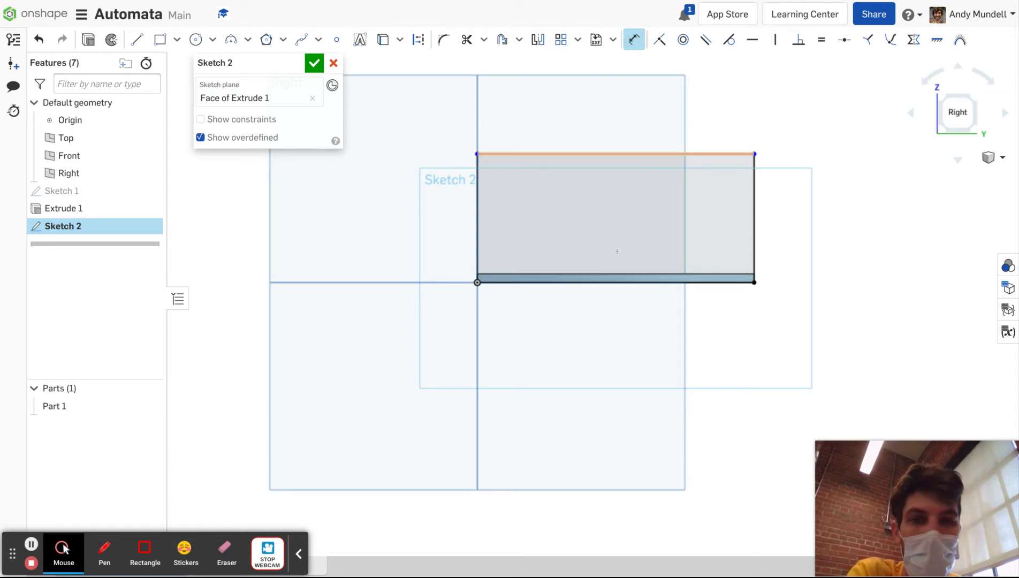
pyautogui.click(610, 284)
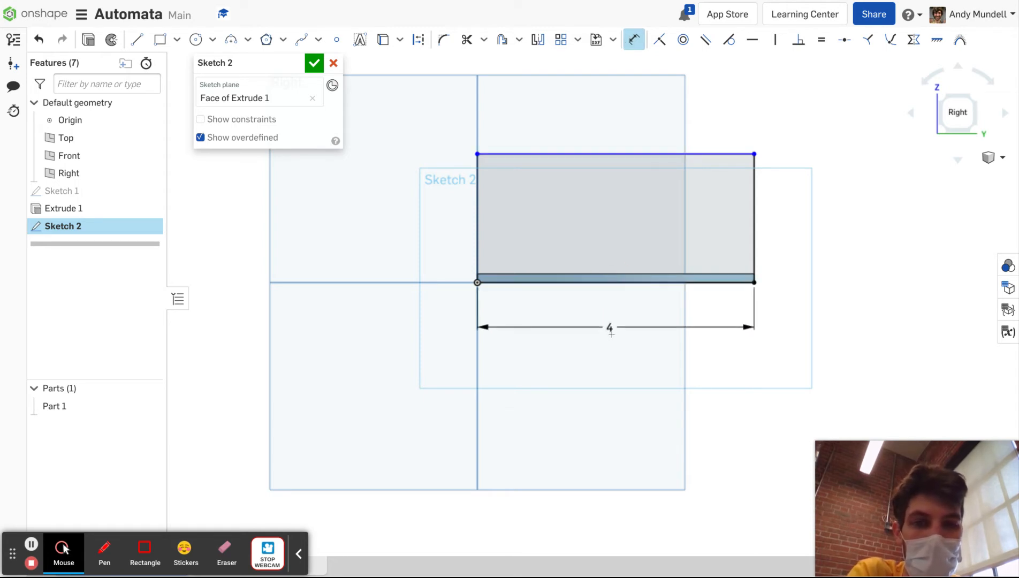
pyautogui.click(614, 337)
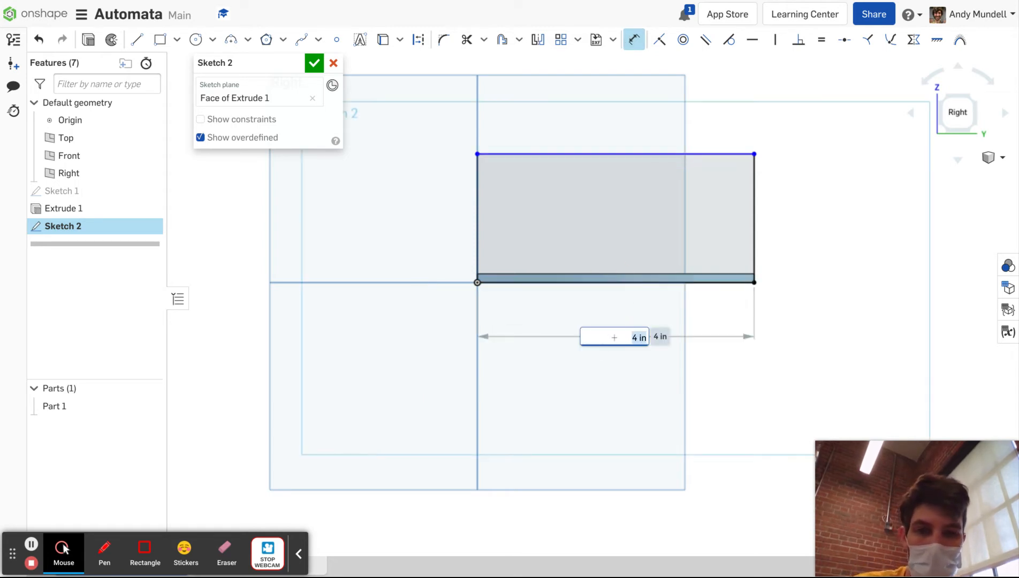
pyautogui.write('5')
pyautogui.press('Return')
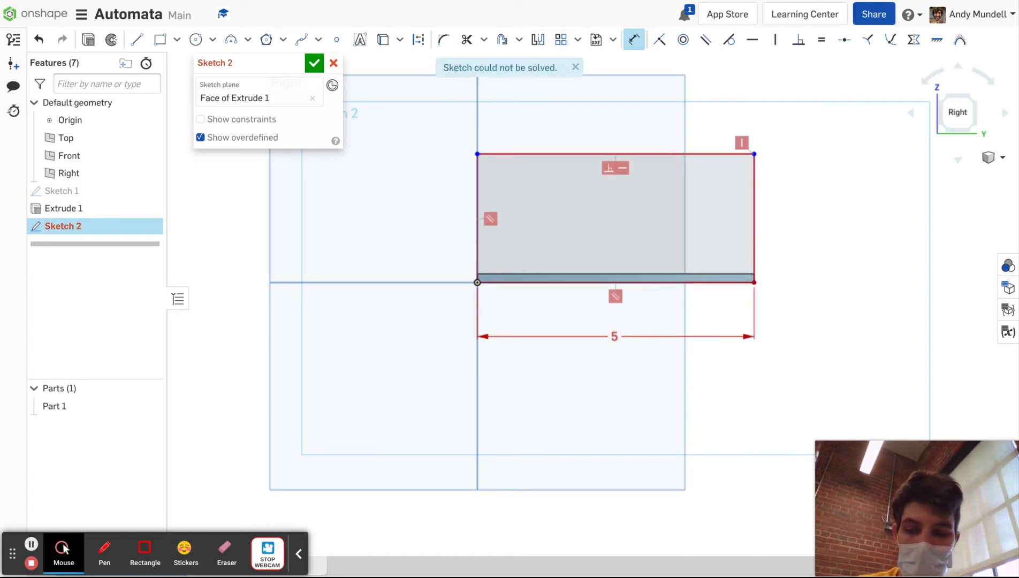
pyautogui.hotkey('ctrl', 'z')
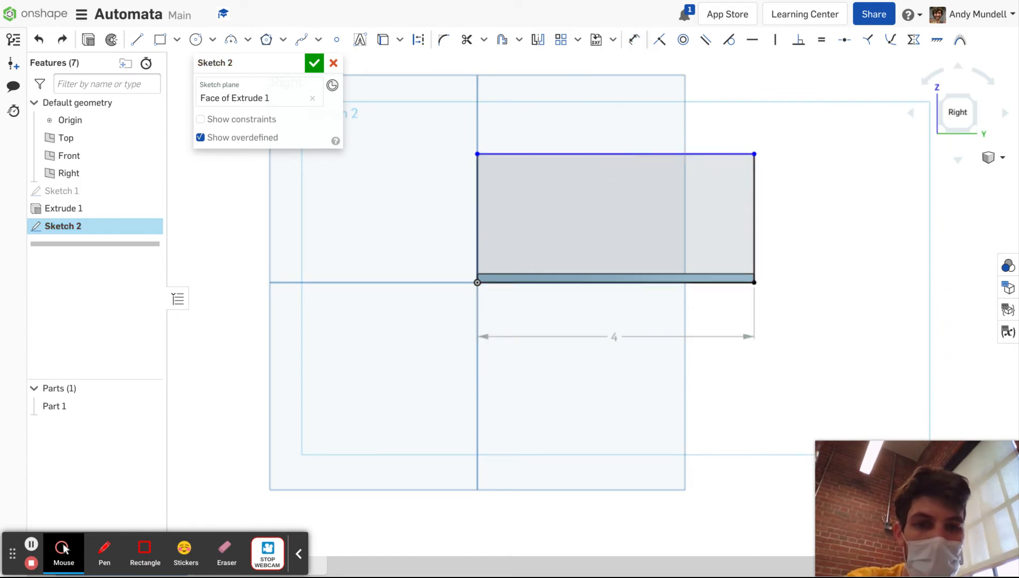
pyautogui.hotkey('ctrl', 'z')
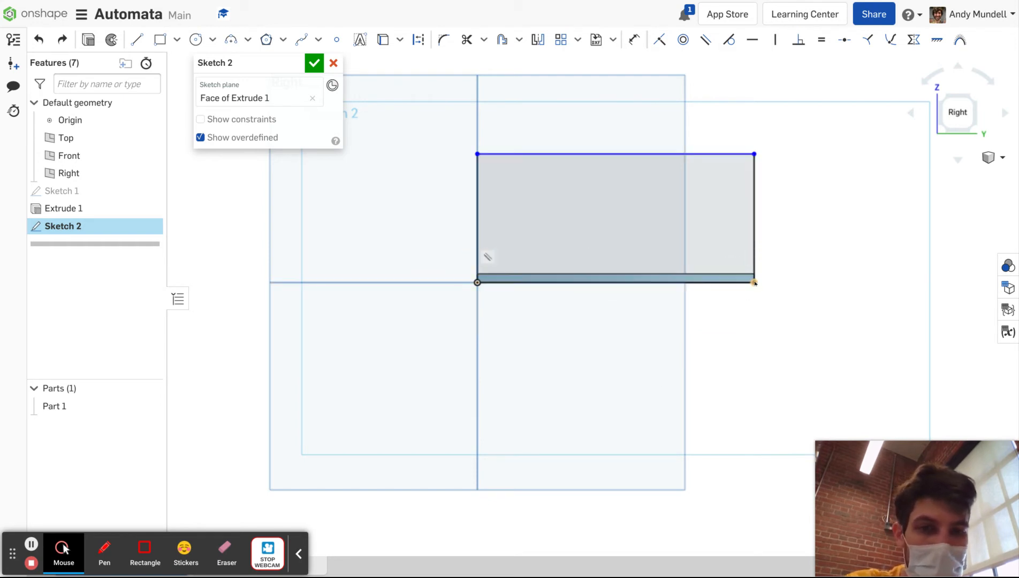
pyautogui.click(754, 283)
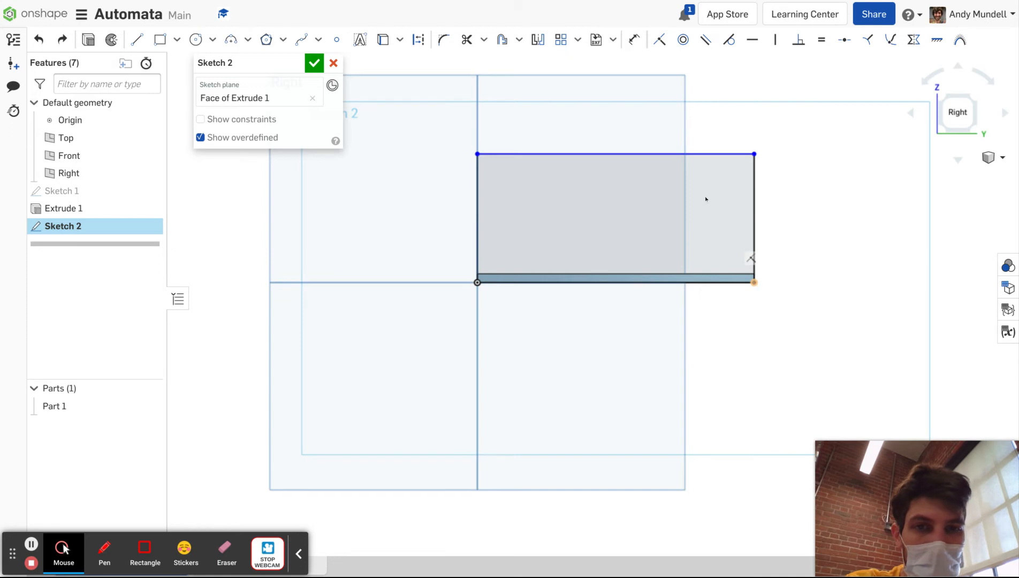
# Dimension the rectangle's height at 4 in and finish the sketch.
pyautogui.click(634, 39)
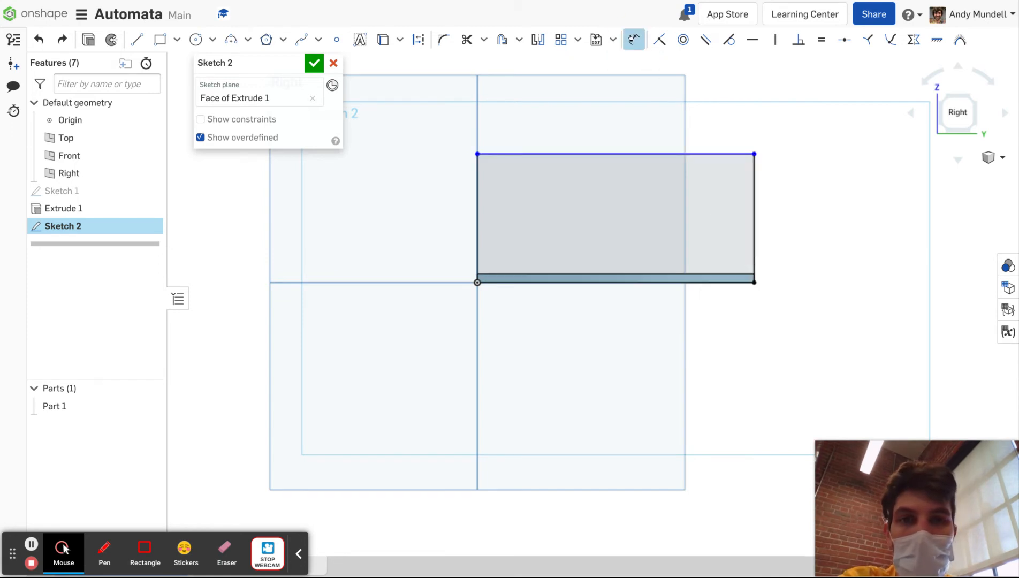
pyautogui.click(474, 202)
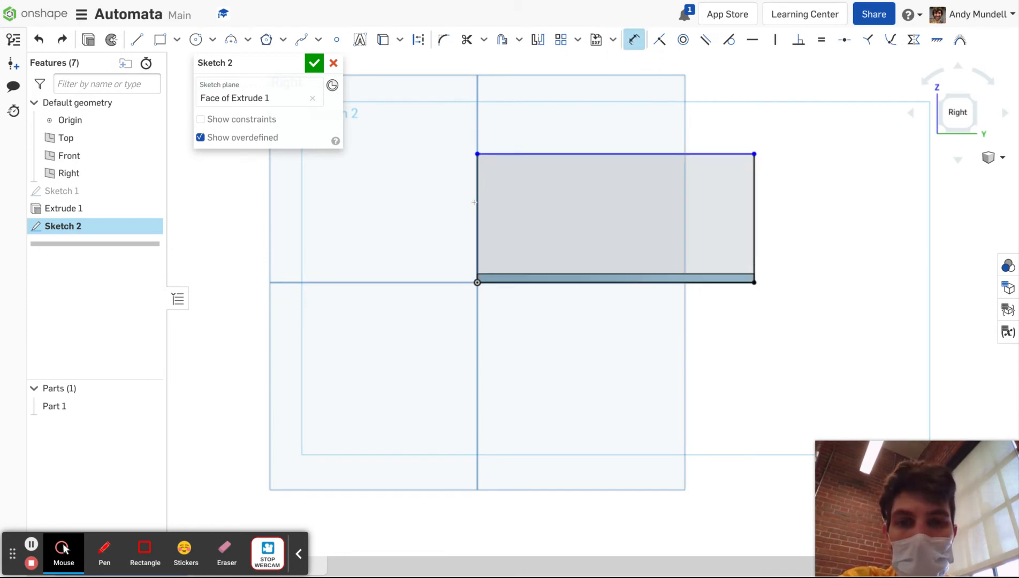
pyautogui.click(395, 215)
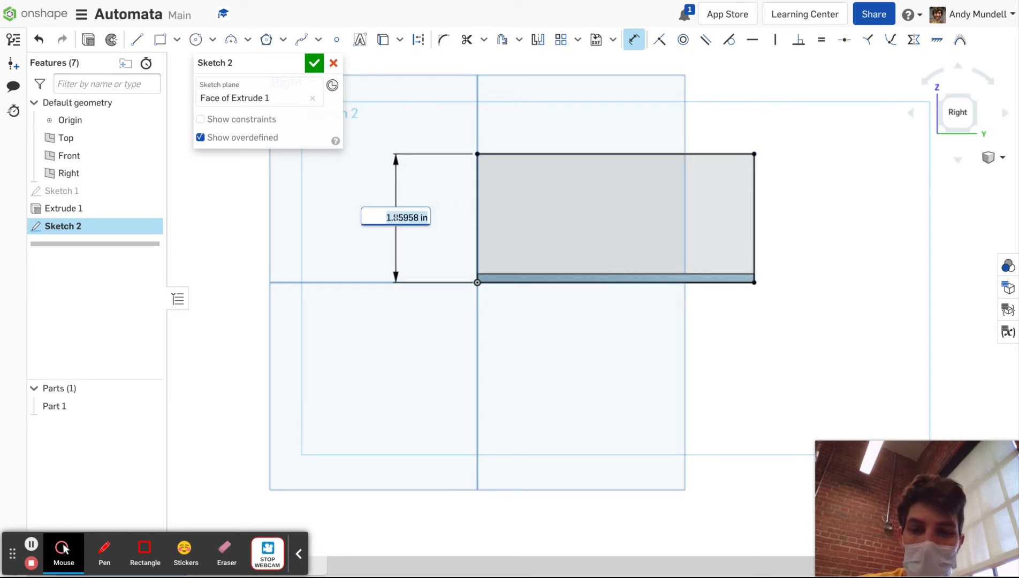
pyautogui.press('Return')
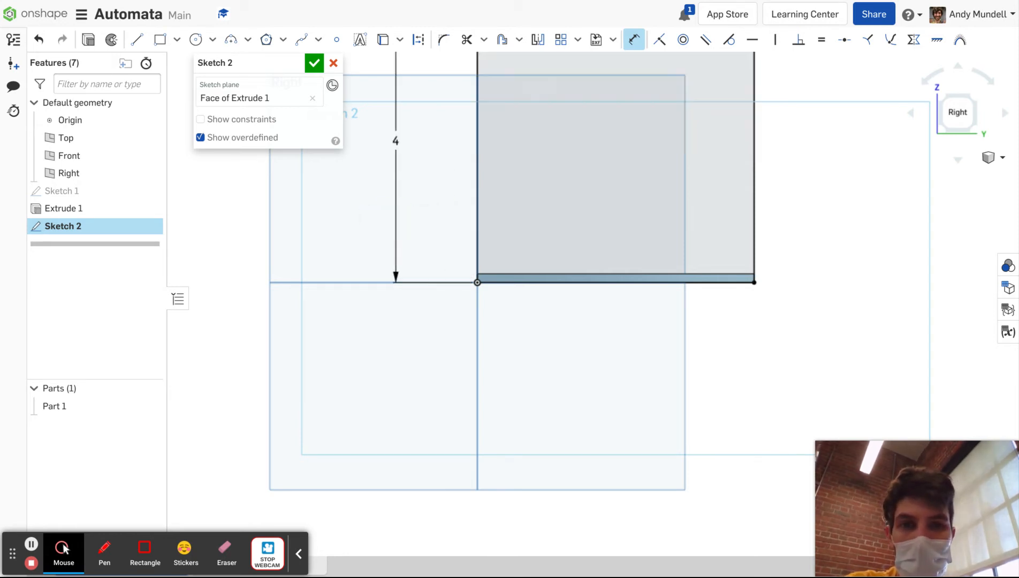
pyautogui.scroll(-4, 396, 216)
pyautogui.moveTo(396, 216)
pyautogui.mouseDown(button='middle')
pyautogui.moveTo(396, 274)
pyautogui.moveTo(459, 319)
pyautogui.moveTo(497, 319)
pyautogui.mouseUp(button='middle')
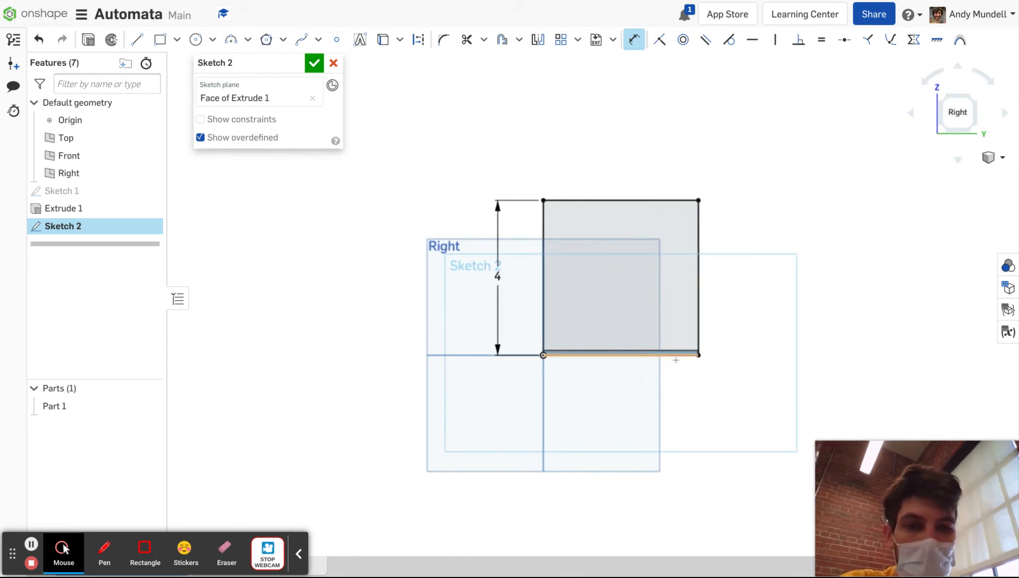
pyautogui.scroll(4, 676, 359)
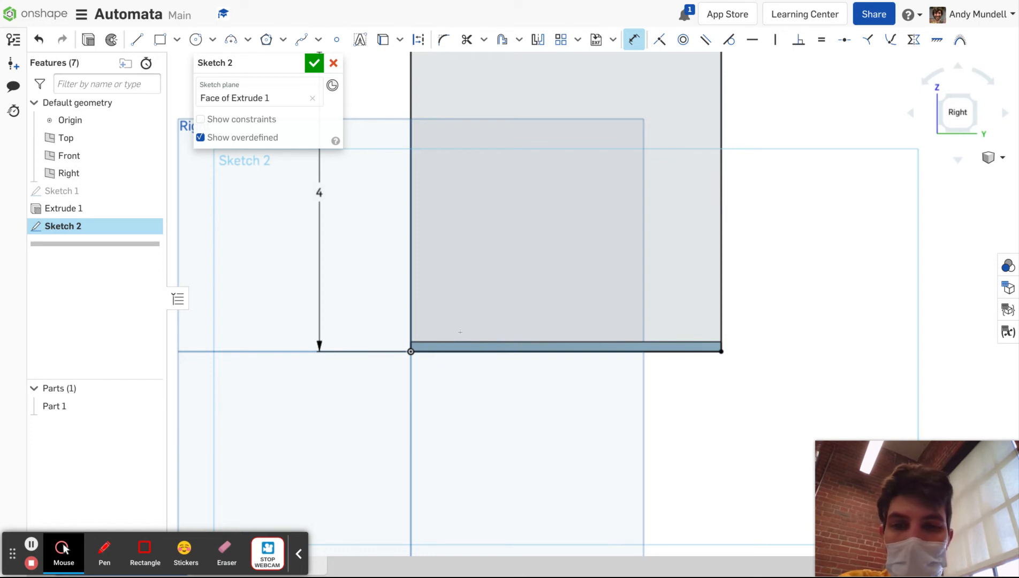
pyautogui.scroll(4, 527, 353)
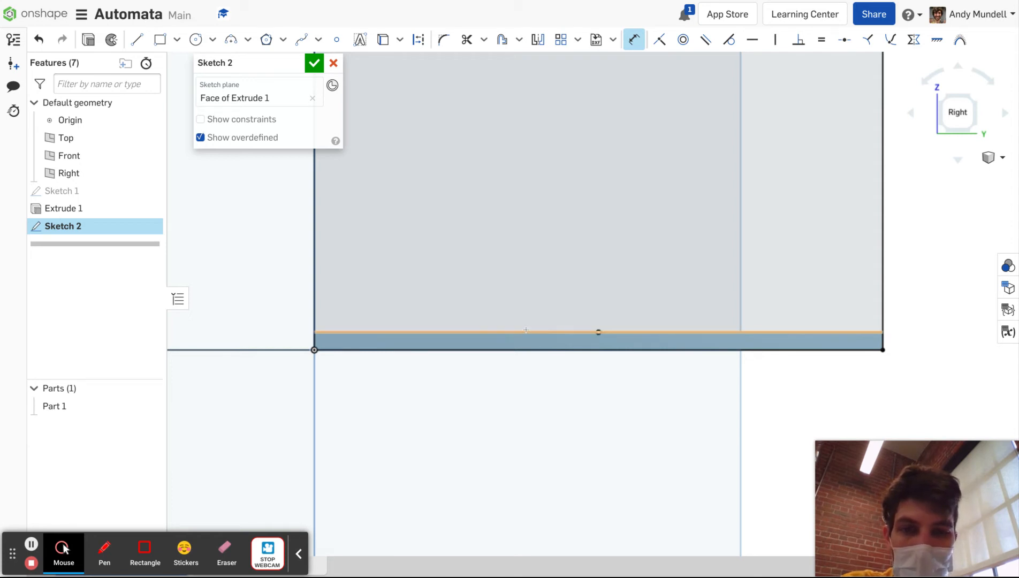
pyautogui.scroll(-3, 526, 330)
pyautogui.scroll(-2, 526, 329)
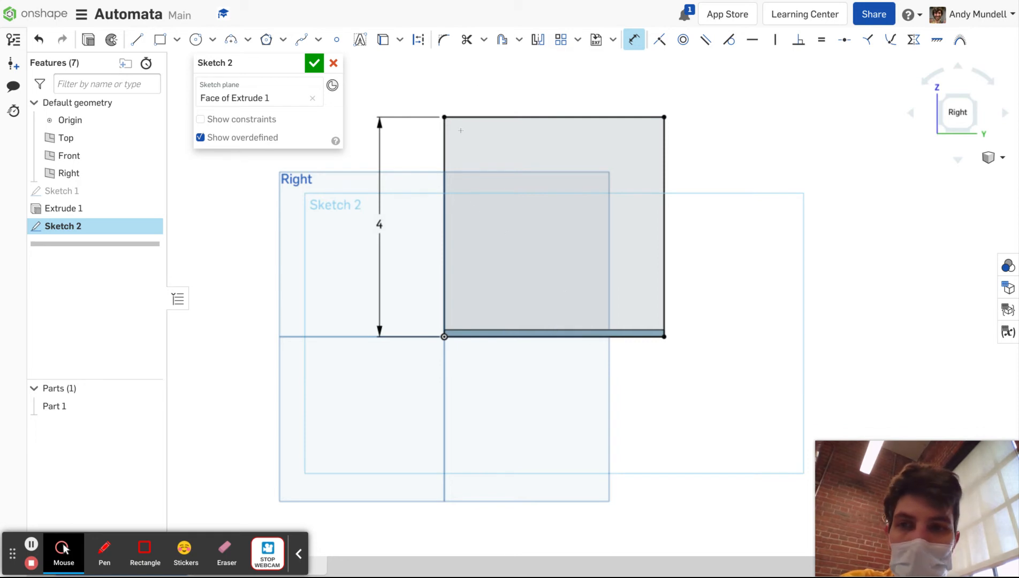
pyautogui.click(314, 62)
# Start extruding the upright rectangle sketch, selecting both its large region and the narrow strip over the base plate's end face.
pyautogui.moveTo(301, 198); pyautogui.dragTo(329, 203, button='right')
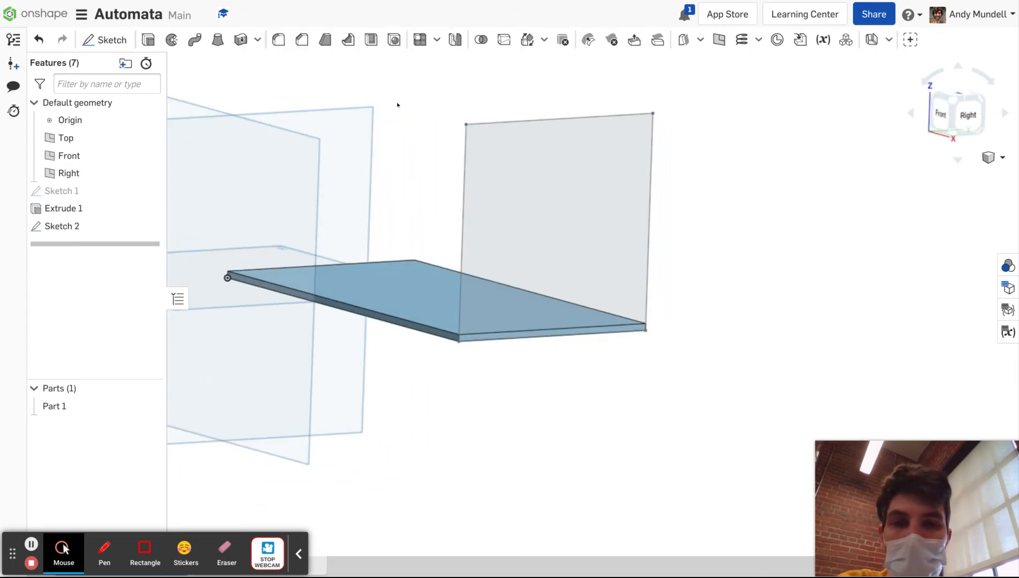
pyautogui.click(576, 226)
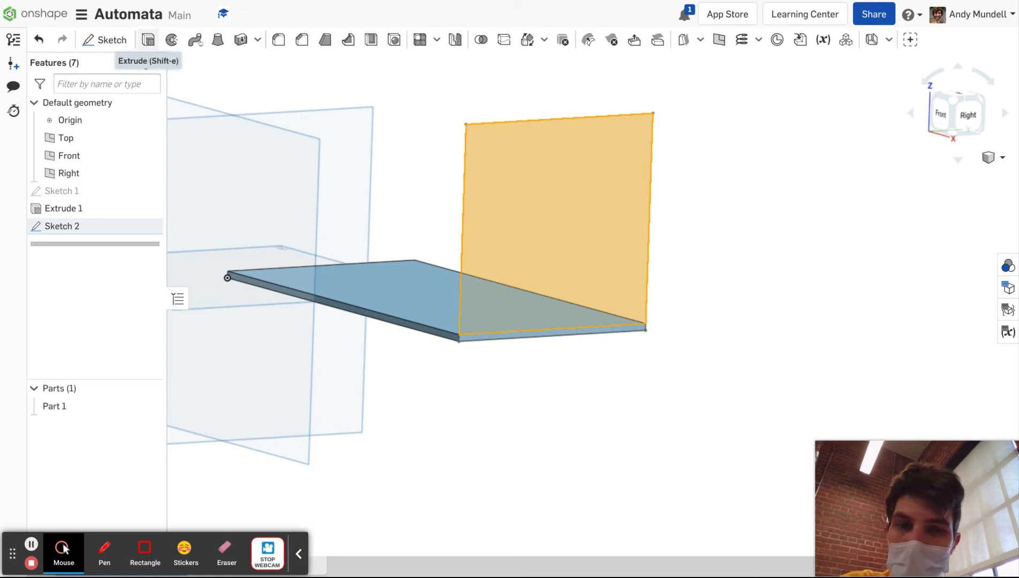
pyautogui.click(713, 260)
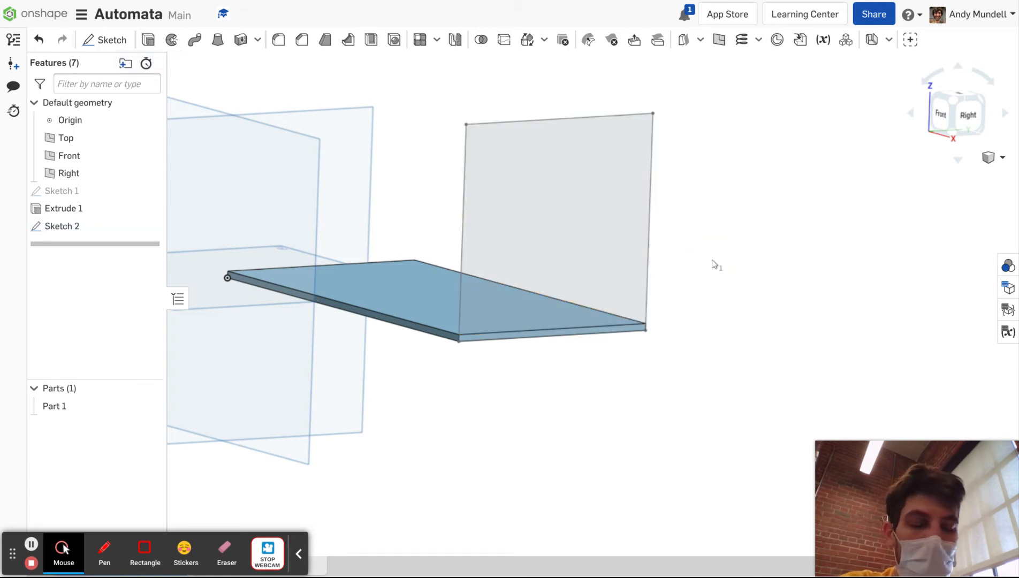
pyautogui.click(143, 40)
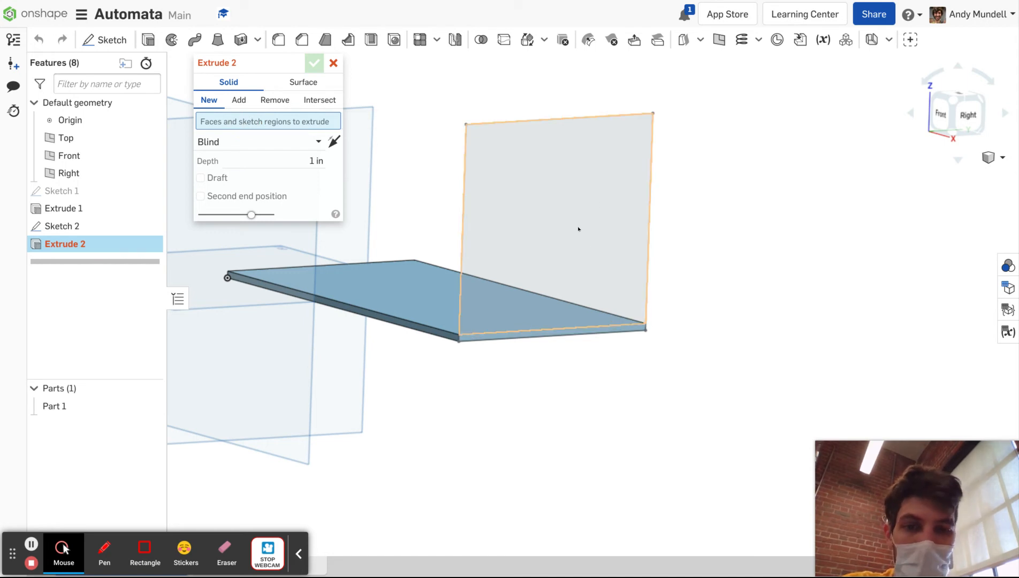
pyautogui.click(588, 189)
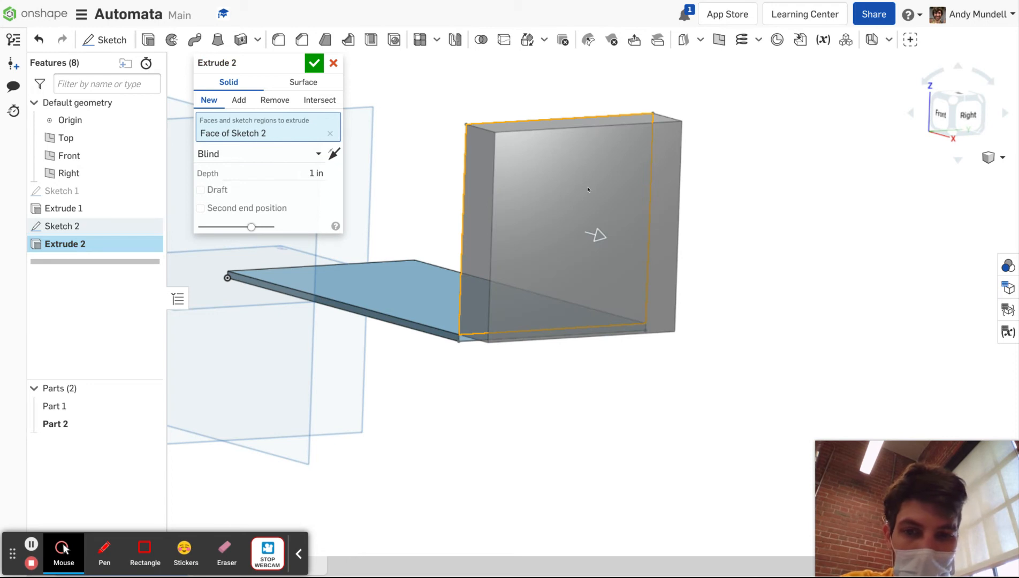
pyautogui.scroll(5, 455, 348)
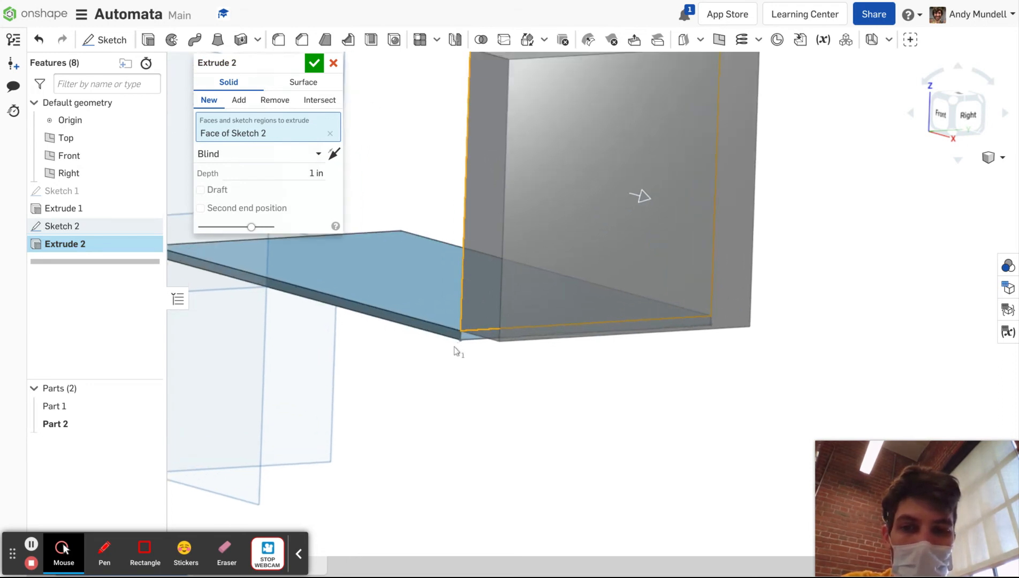
pyautogui.scroll(3, 455, 351)
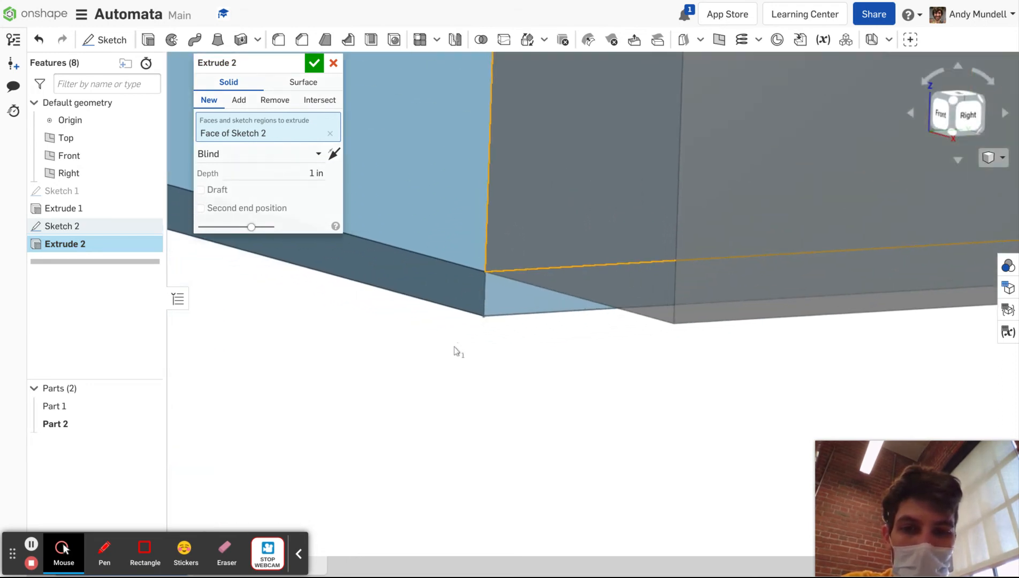
pyautogui.click(521, 302)
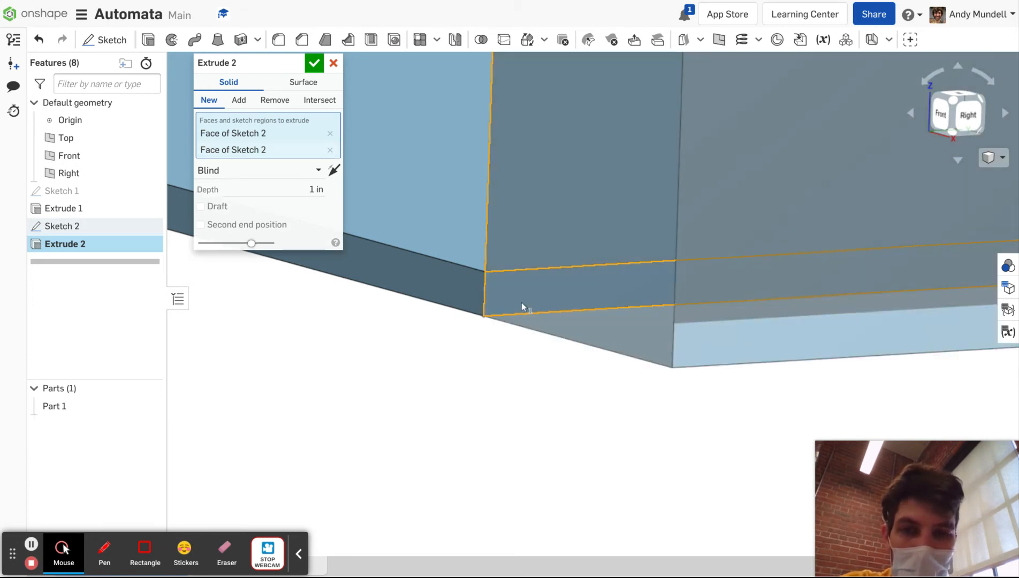
pyautogui.scroll(-5, 522, 303)
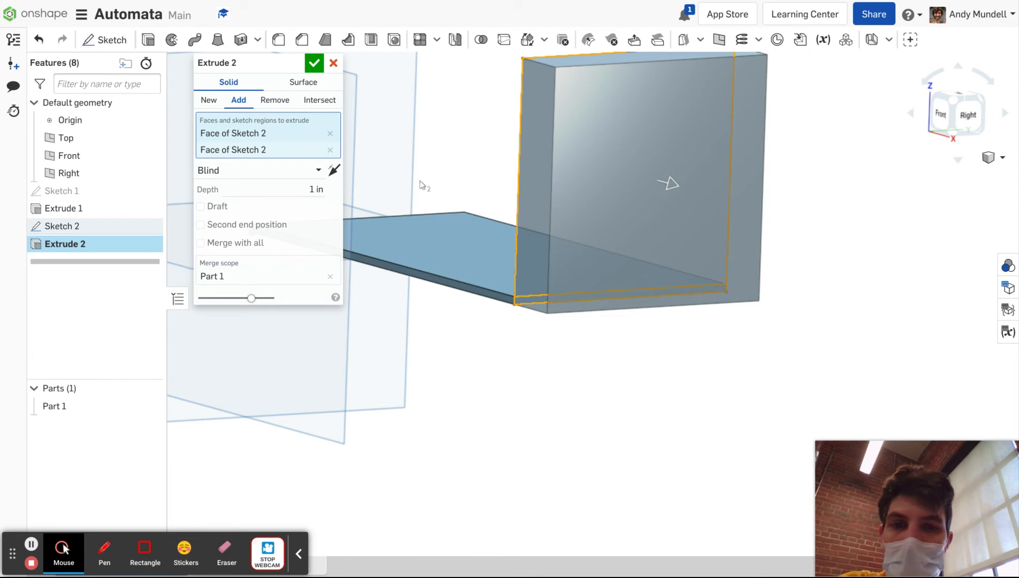
pyautogui.moveTo(464, 365); pyautogui.dragTo(495, 369, button='right')
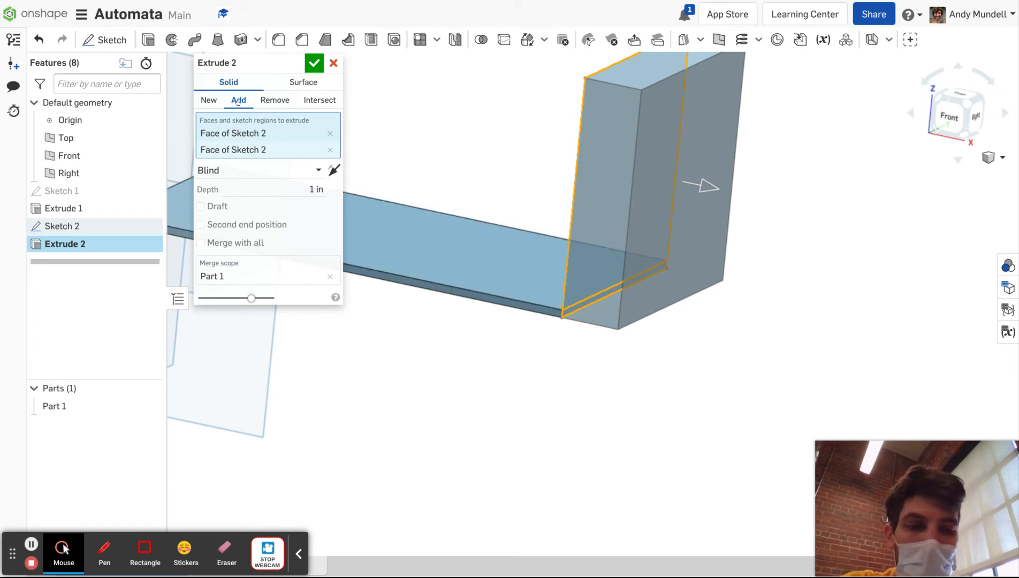
# Make the extrusion a separate new part with a depth of 1/8 in and accept it.
pyautogui.click(209, 99)
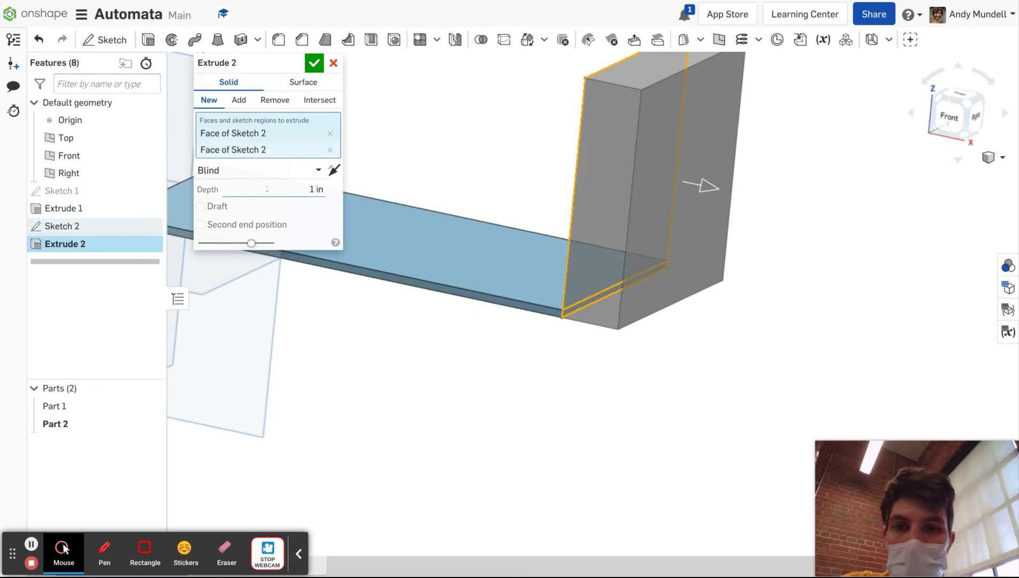
pyautogui.click(278, 190)
pyautogui.write('1/8)')
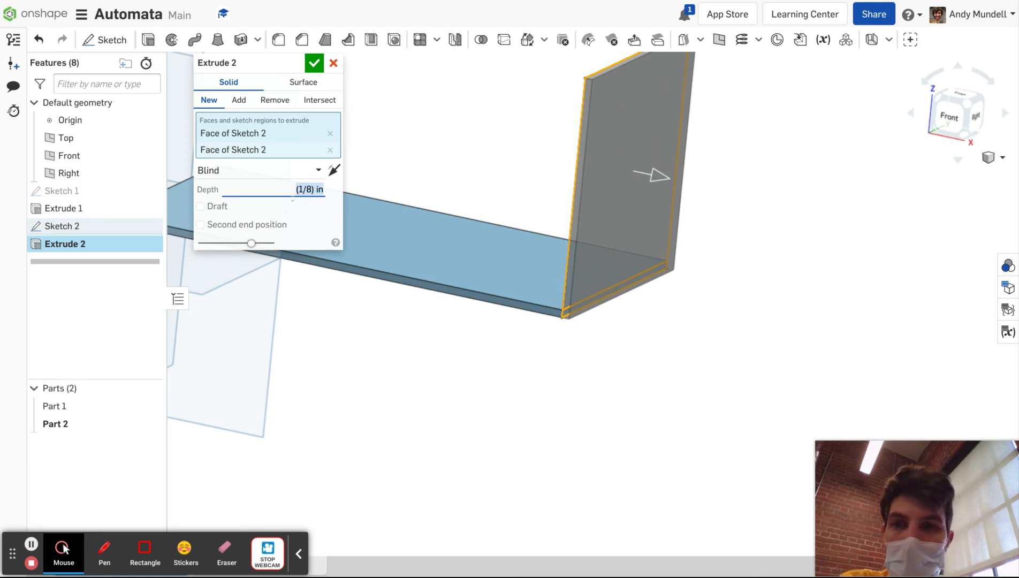
pyautogui.click(315, 65)
# Start a new sketch on the base plate's narrow end face at the origin end.
pyautogui.moveTo(453, 126); pyautogui.dragTo(466, 146, button='right')
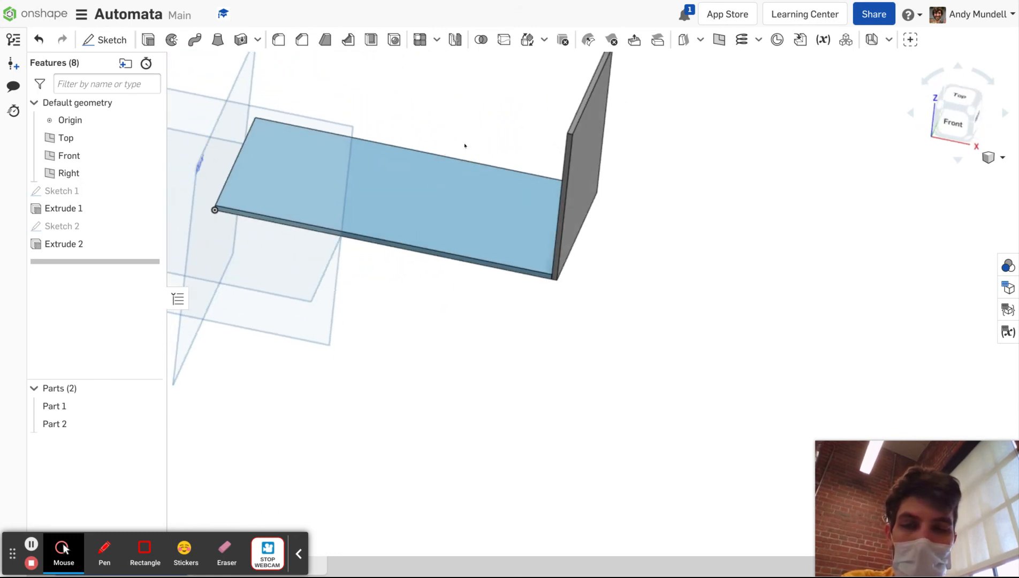
pyautogui.scroll(-3, 465, 146)
pyautogui.scroll(5, 365, 106)
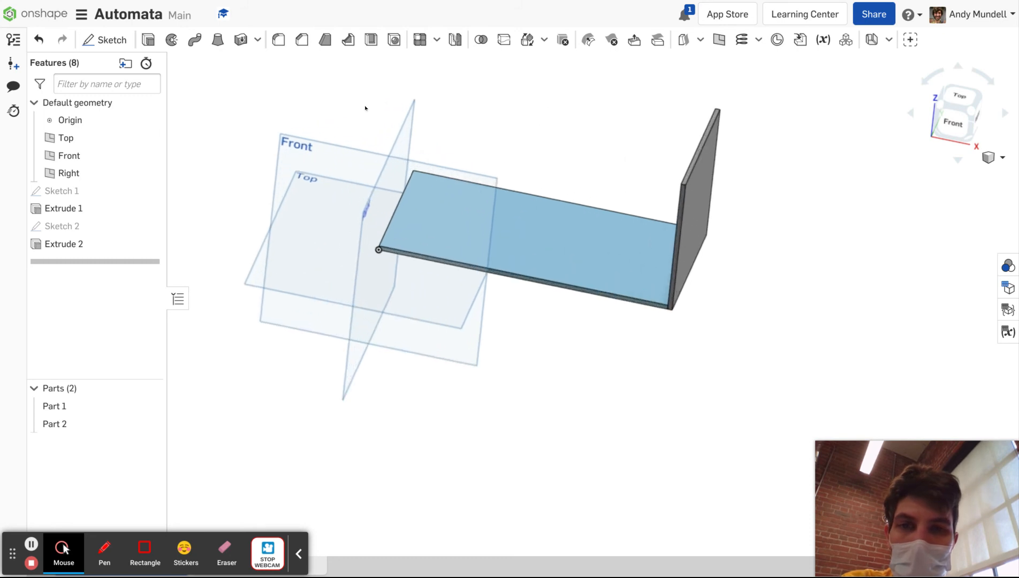
pyautogui.moveTo(365, 106); pyautogui.dragTo(426, 119, button='right')
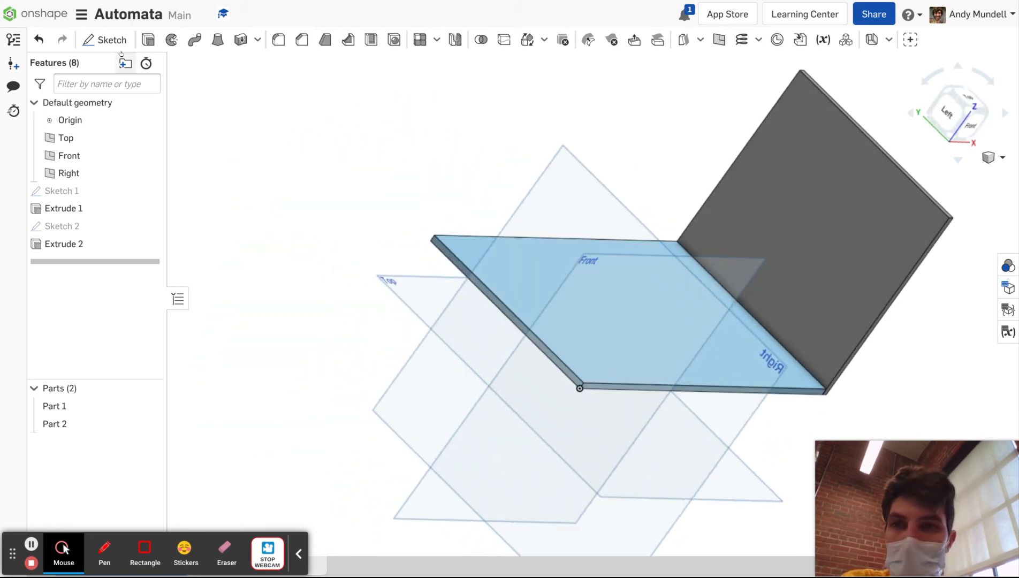
pyautogui.click(105, 39)
pyautogui.scroll(5, 485, 283)
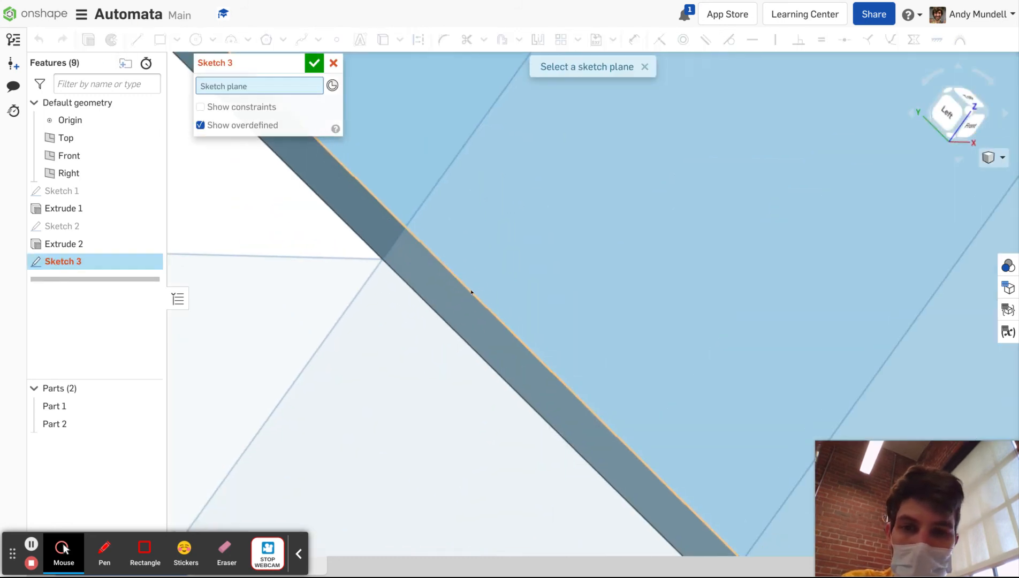
pyautogui.click(455, 304)
pyautogui.scroll(-5, 455, 307)
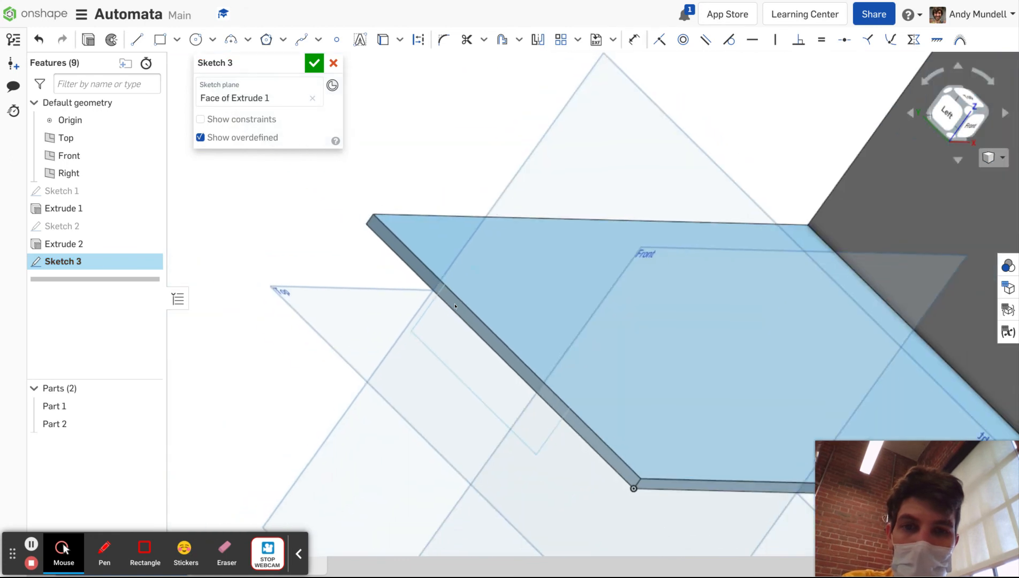
# Sketch a corner rectangle upward from the plate's bottom edge across its full end width, dimension its height at 4 in, and finish the sketch.
pyautogui.click(159, 40)
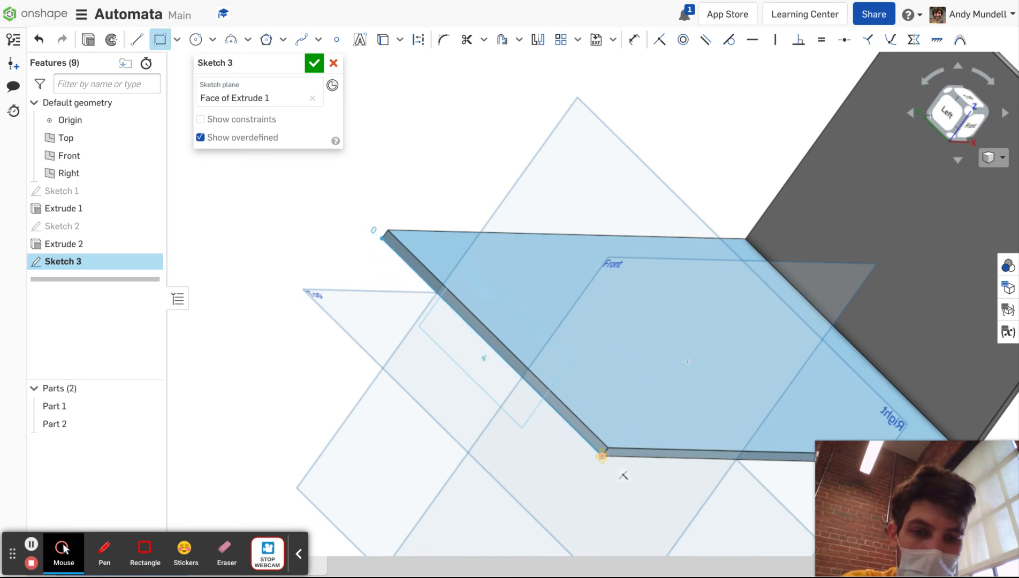
pyautogui.click(726, 280)
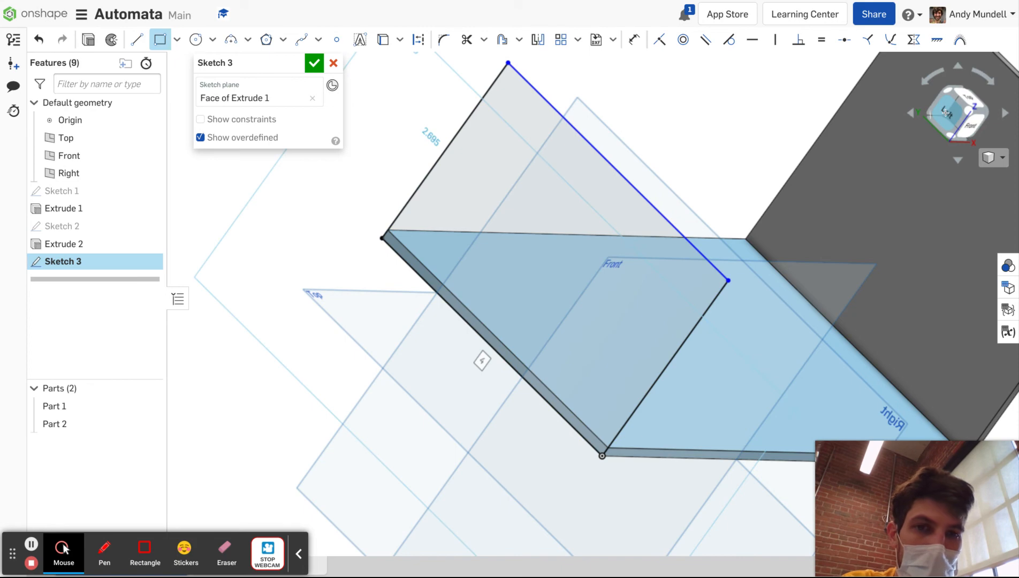
pyautogui.click(634, 39)
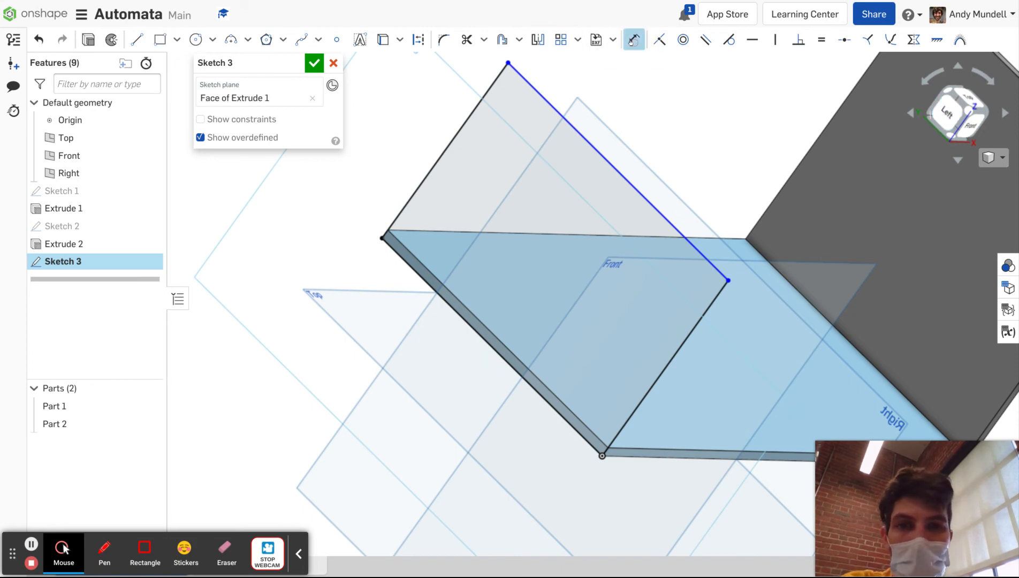
pyautogui.click(470, 117)
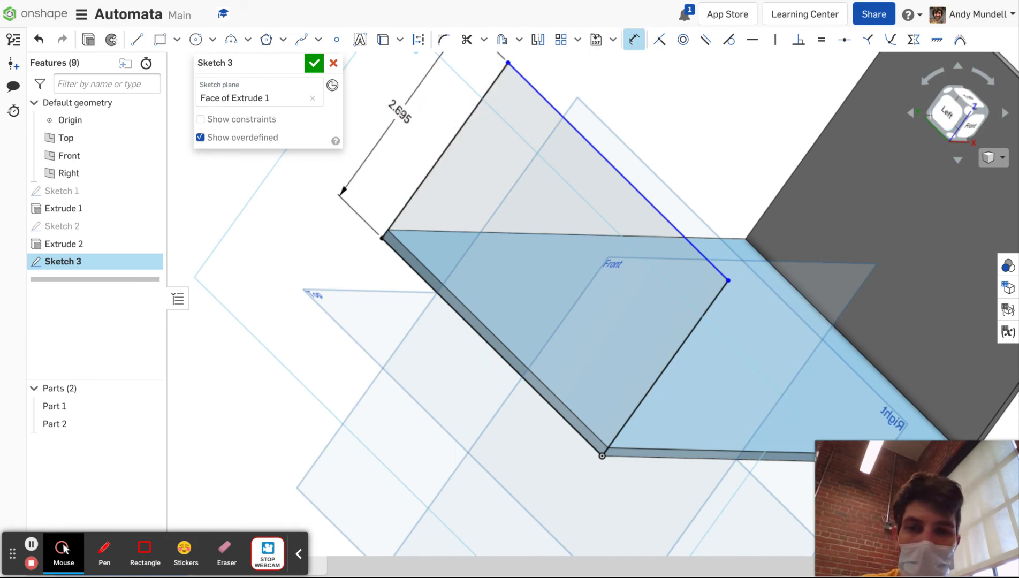
pyautogui.click(400, 112)
pyautogui.write('4')
pyautogui.press('Return')
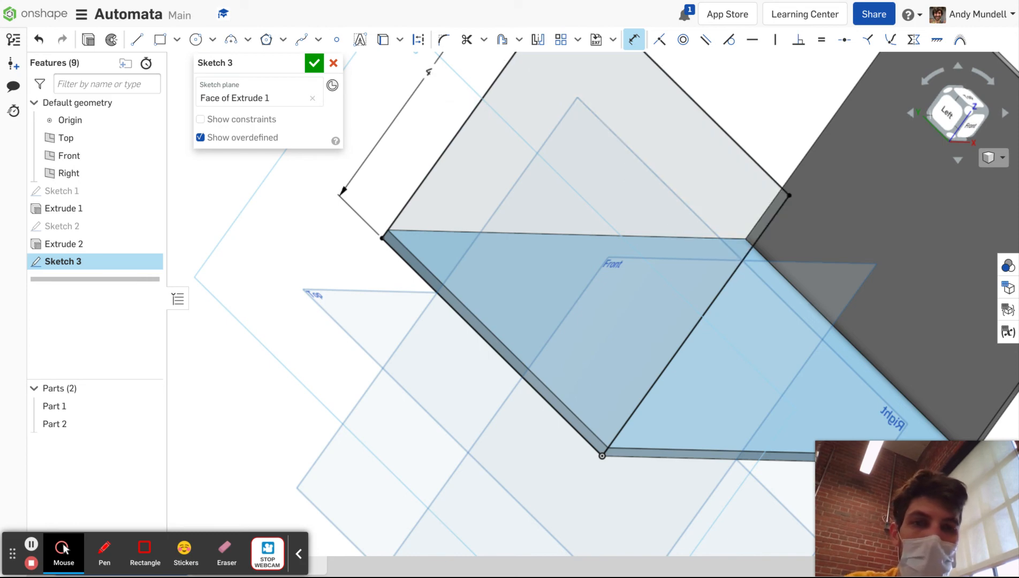
pyautogui.click(314, 63)
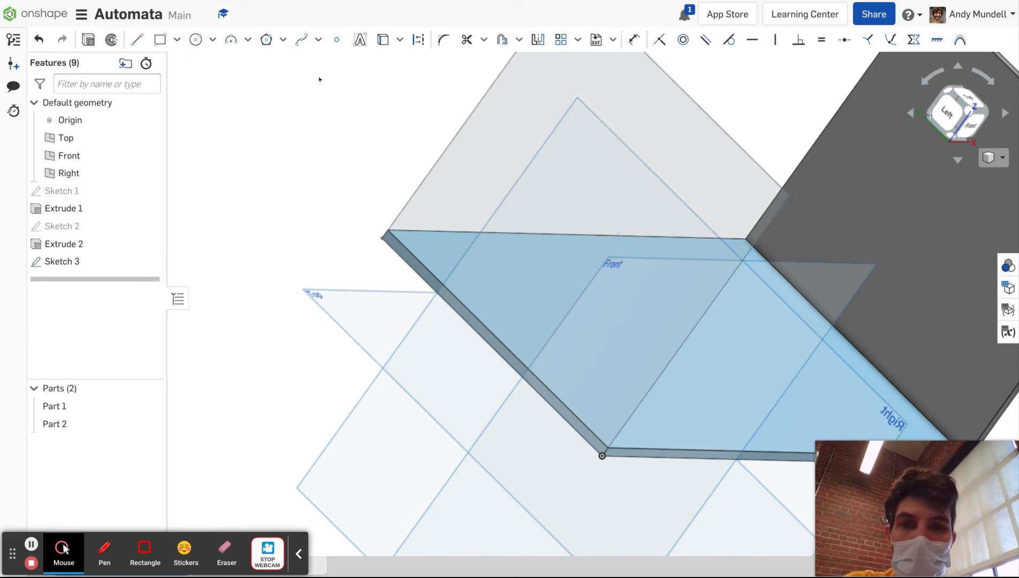
# Start extruding the large region of the new rectangle as a new part with a depth of 0.125 in.
pyautogui.click(502, 149)
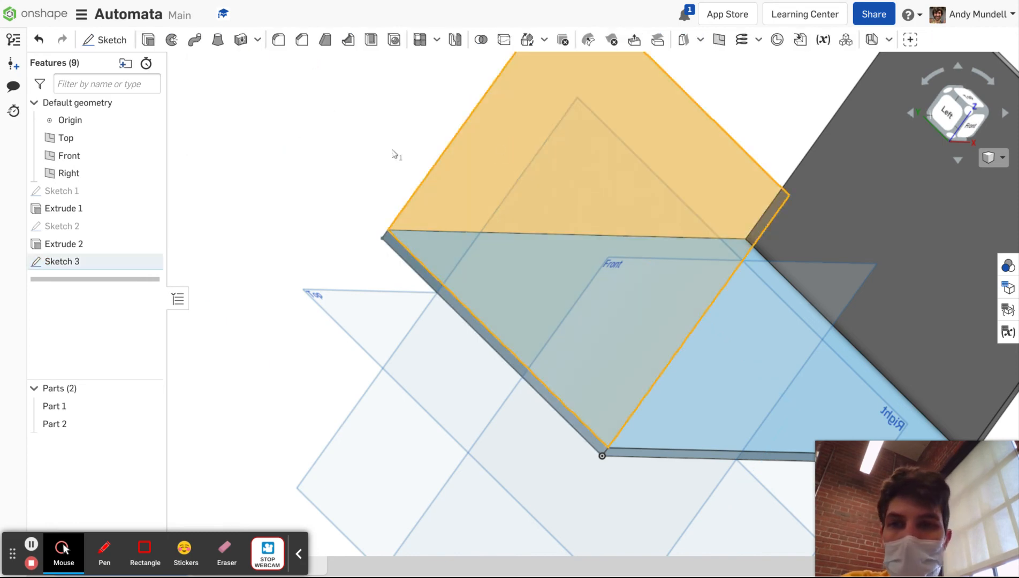
pyautogui.click(143, 42)
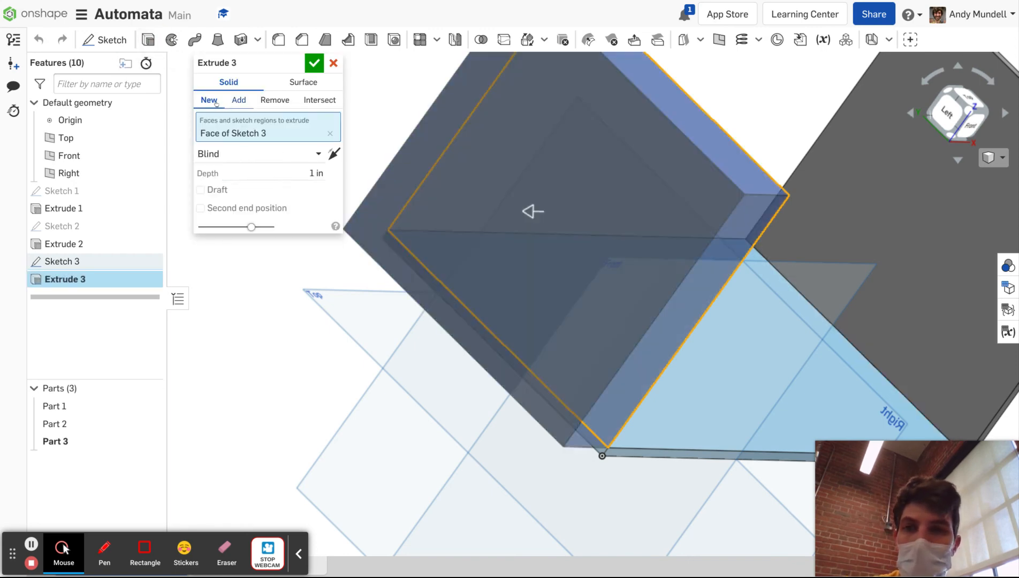
pyautogui.click(319, 173)
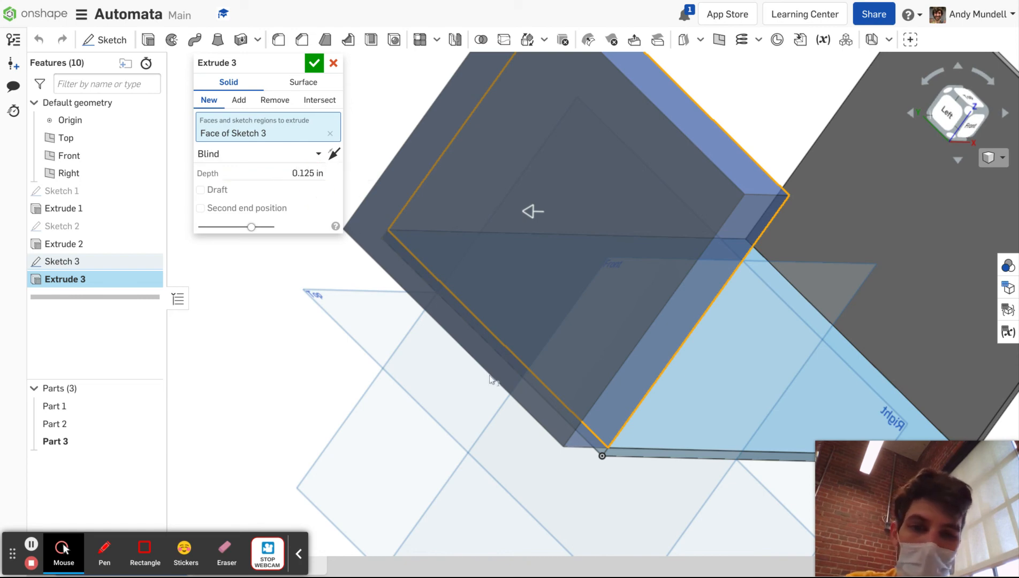
# Include the narrow strip over the plate's end face in the extrusion, keep it as a new part, and accept it.
pyautogui.scroll(4, 590, 449)
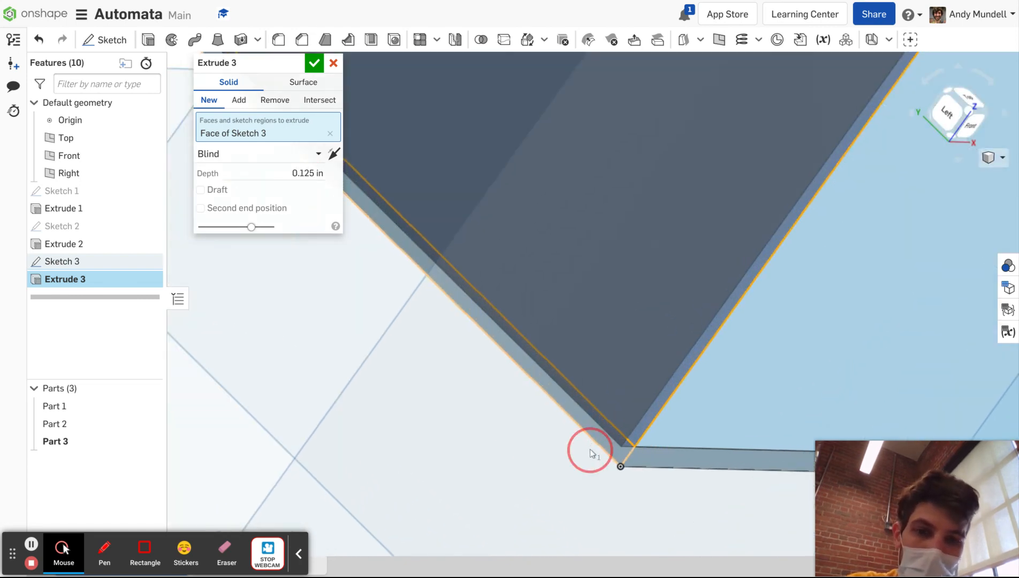
pyautogui.moveTo(590, 450); pyautogui.dragTo(599, 443, button='right')
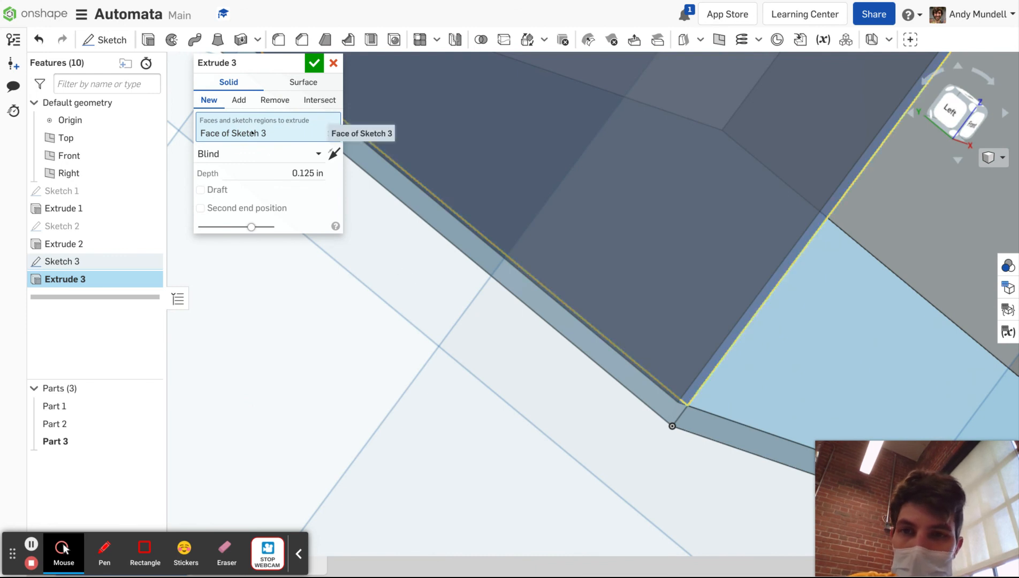
pyautogui.click(427, 211)
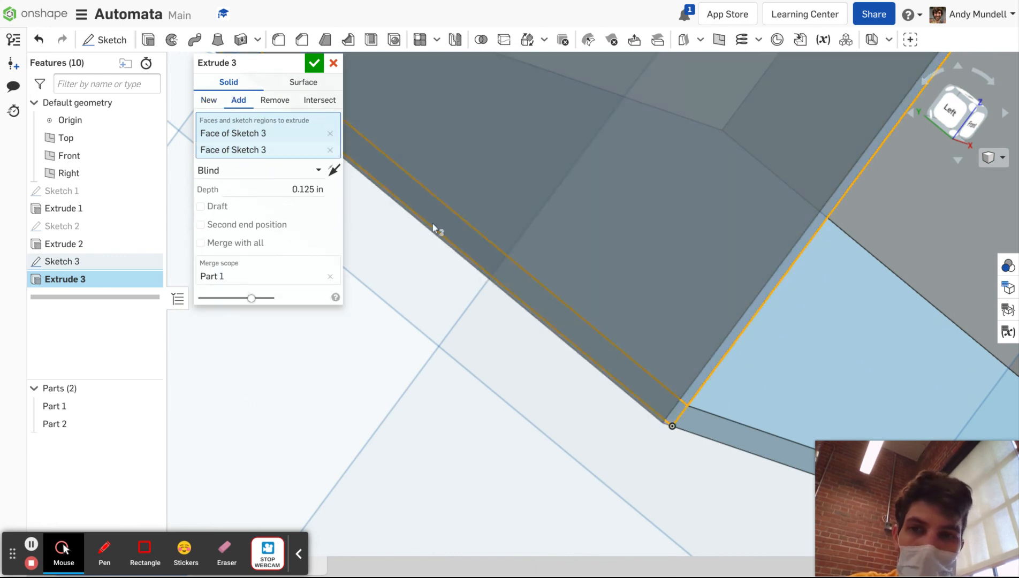
pyautogui.moveTo(474, 352); pyautogui.dragTo(441, 345, button='right')
pyautogui.scroll(-3, 440, 346)
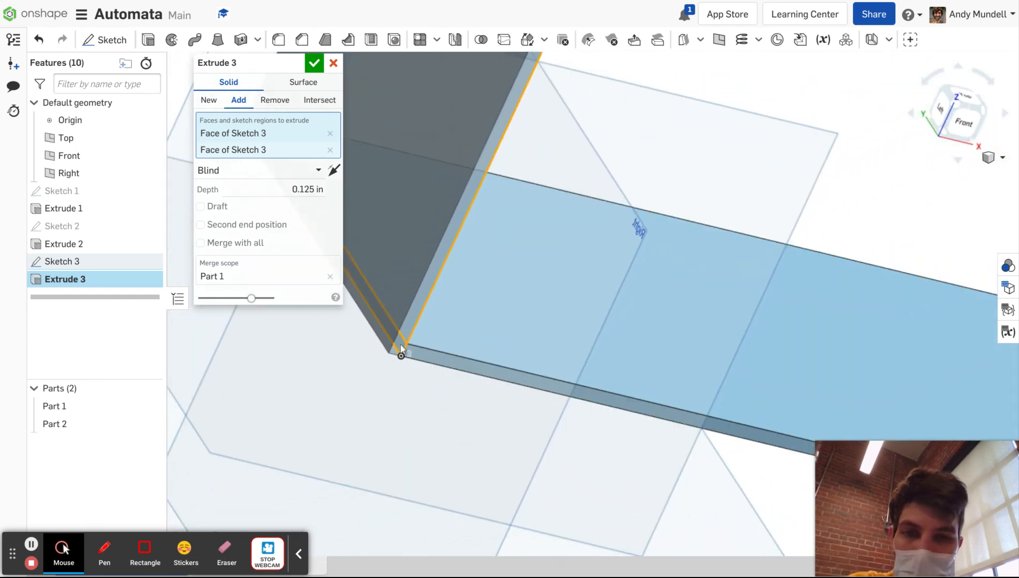
pyautogui.click(208, 100)
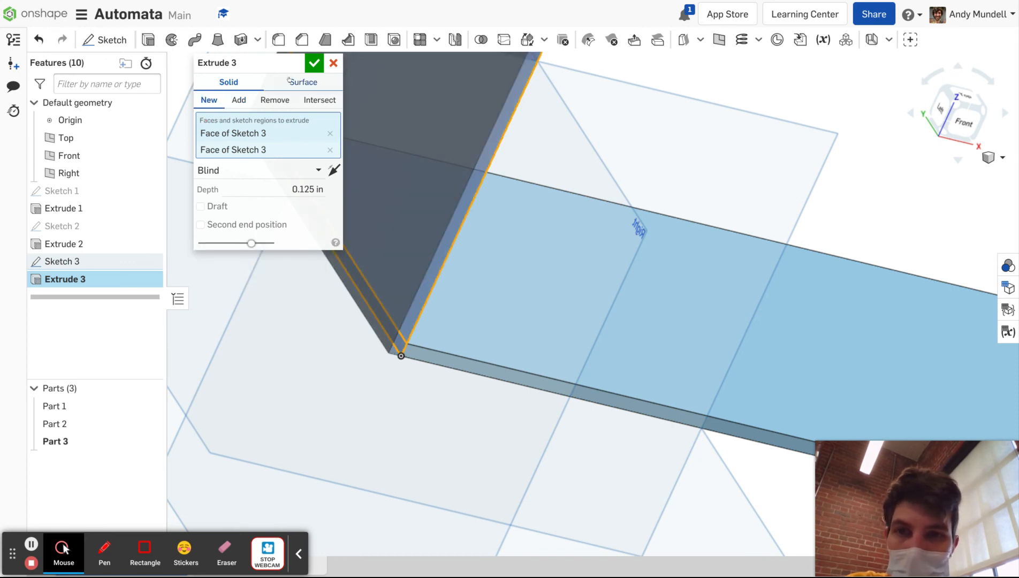
pyautogui.click(313, 66)
pyautogui.scroll(-5, 330, 285)
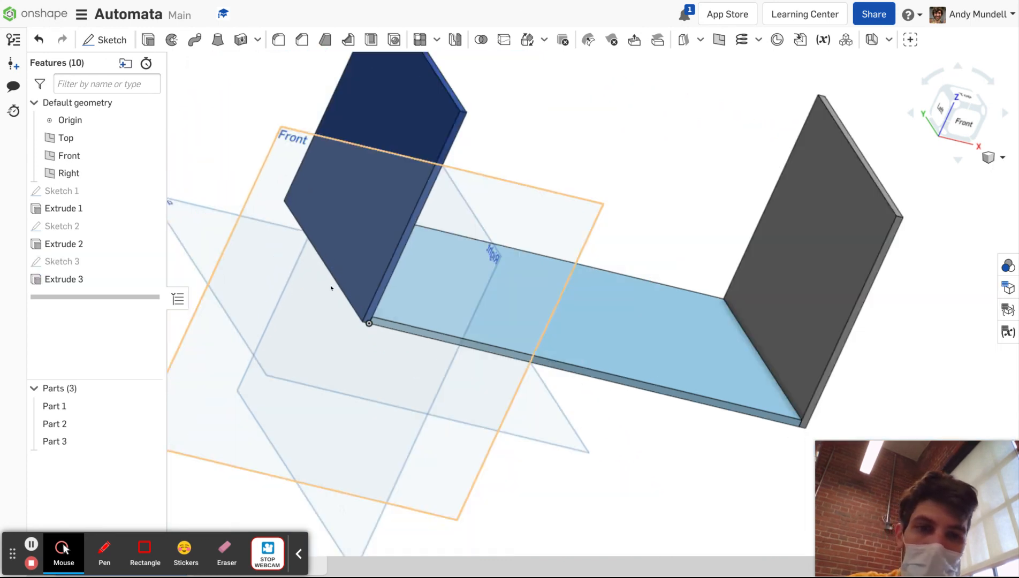
pyautogui.click(954, 106)
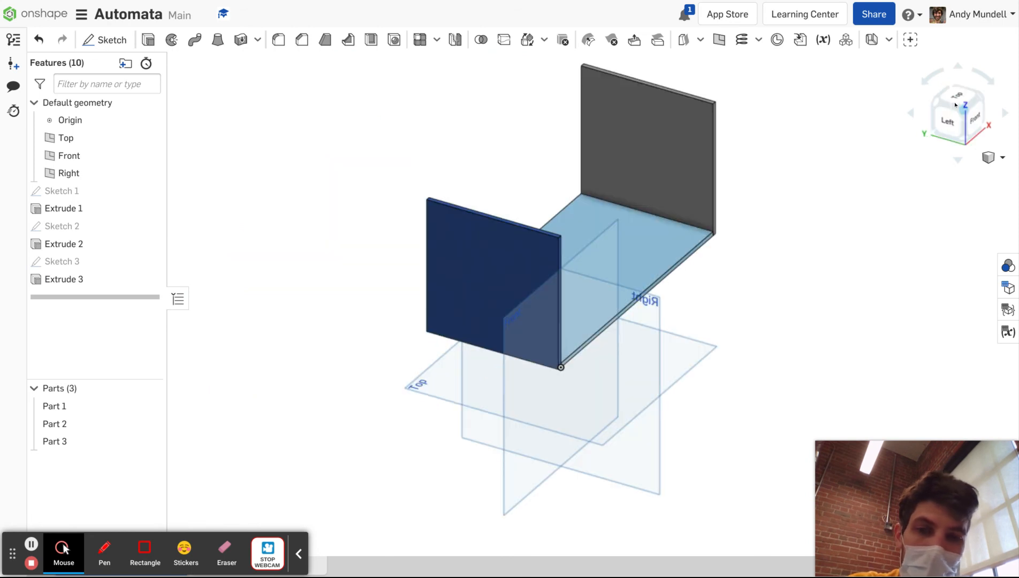
pyautogui.moveTo(453, 186); pyautogui.dragTo(422, 208, button='right')
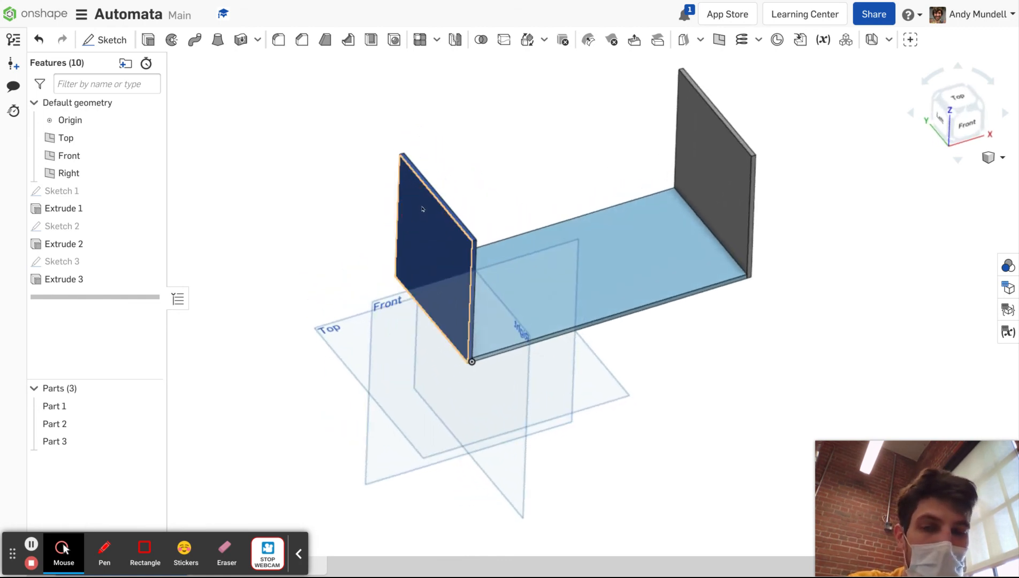